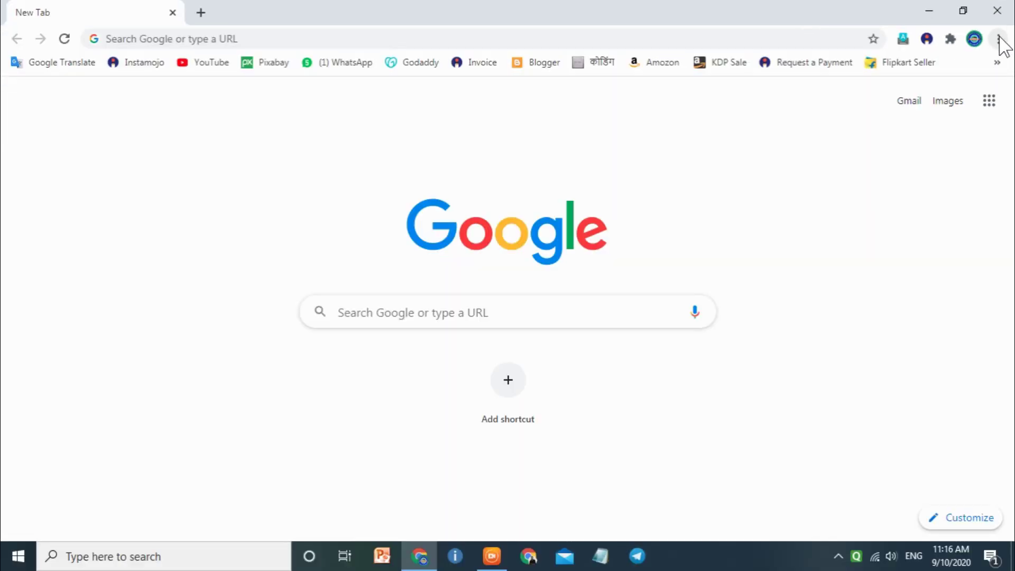
- Open Chrome's Settings page from the three-dot menu
left_click(982, 66)
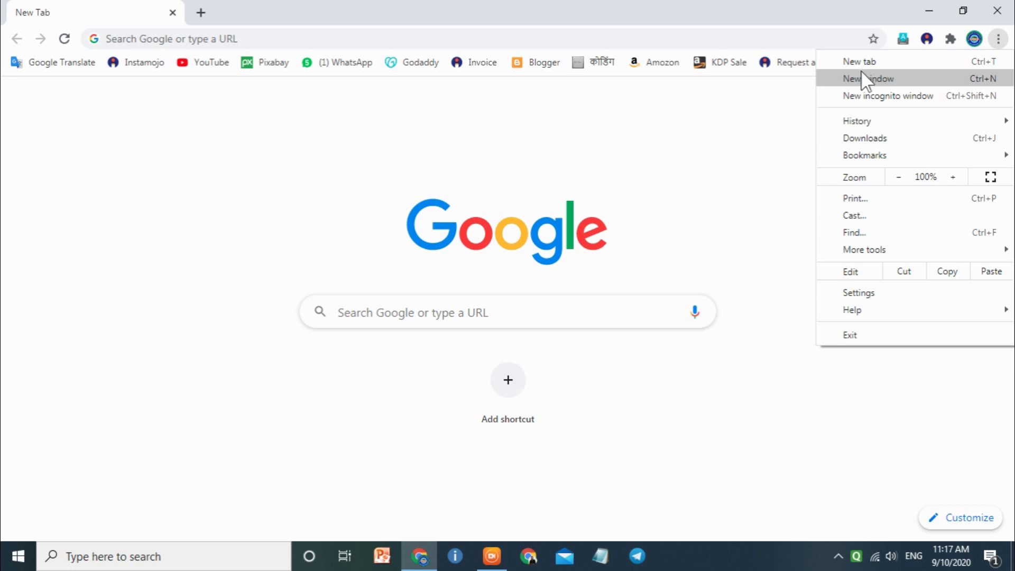
left_click(870, 301)
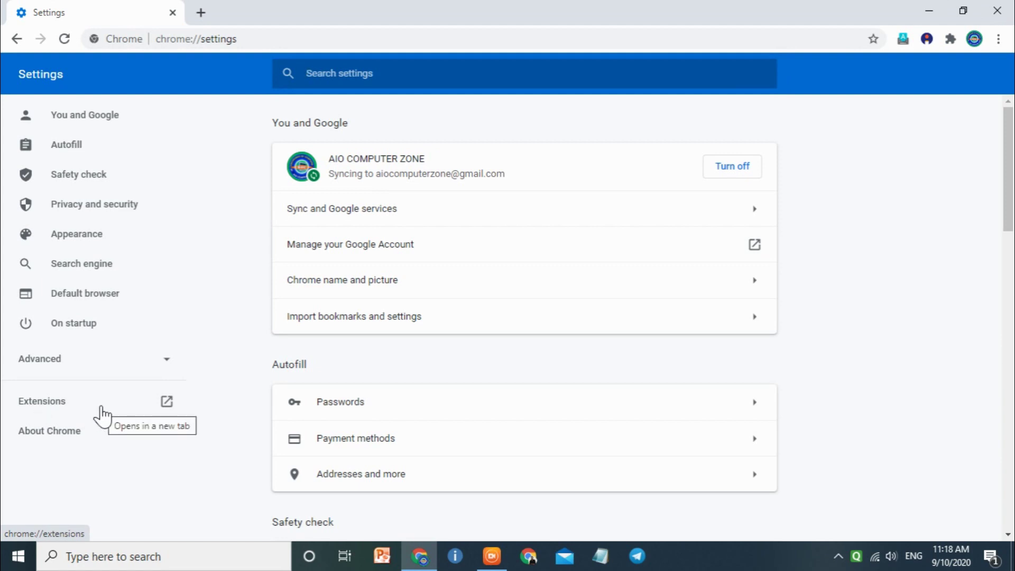
- Go from Settings to the Extensions page, then open the Chrome Web Store from its side menu
left_click(43, 404)
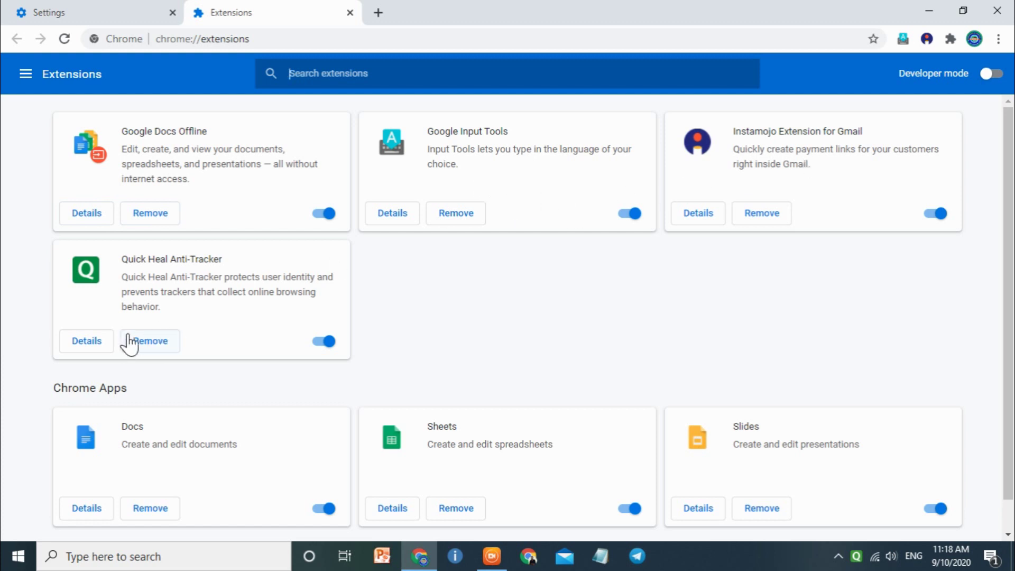
scroll(210, 311, "down", 1)
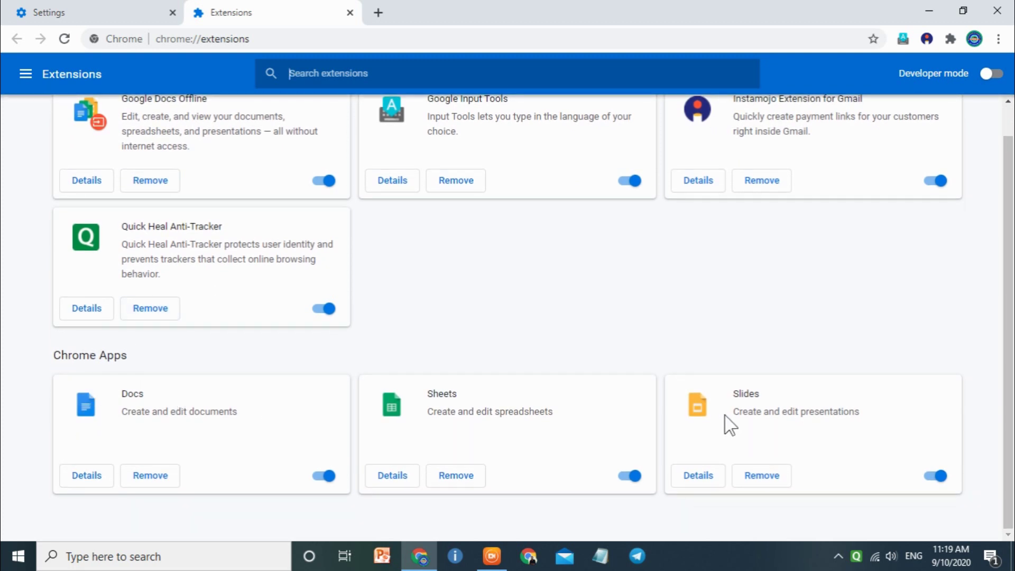
scroll(725, 423, "up", 1)
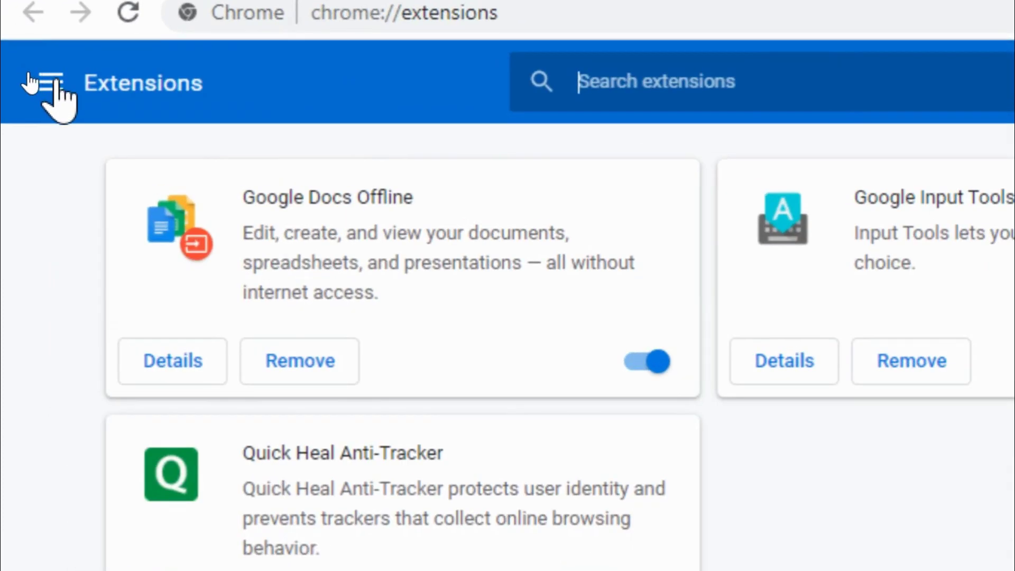
left_click(25, 75)
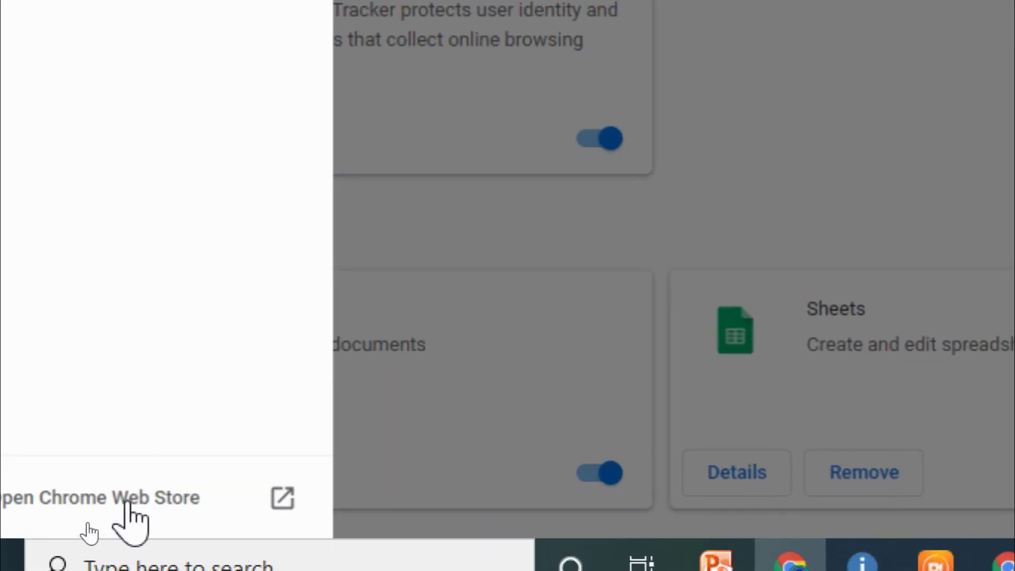
left_click(128, 499)
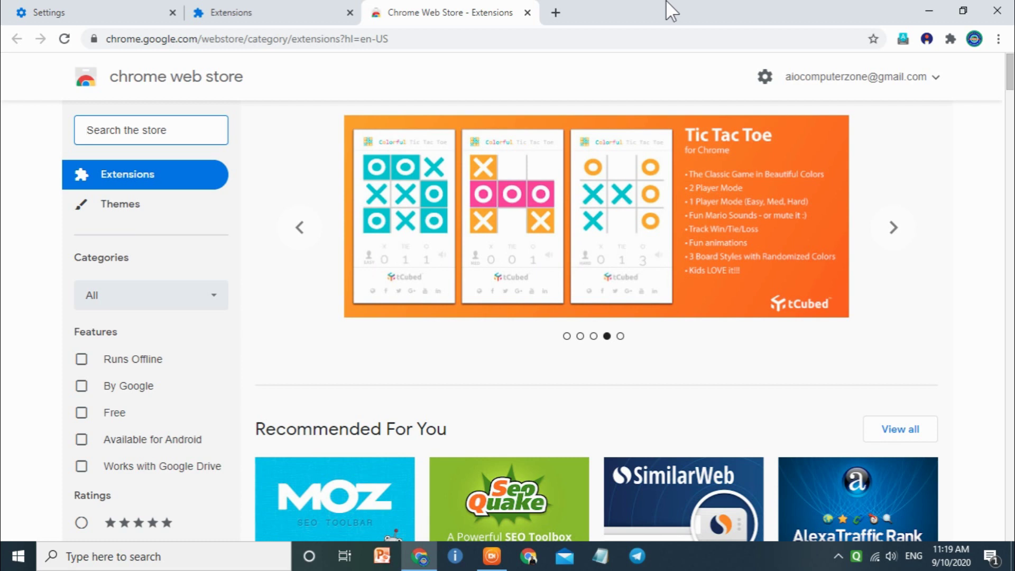
- Browse the store's Themes category down to Space Exploration and open Moonlit Reflection
scroll(128, 245, "down", 1)
scroll(128, 246, "up", 1)
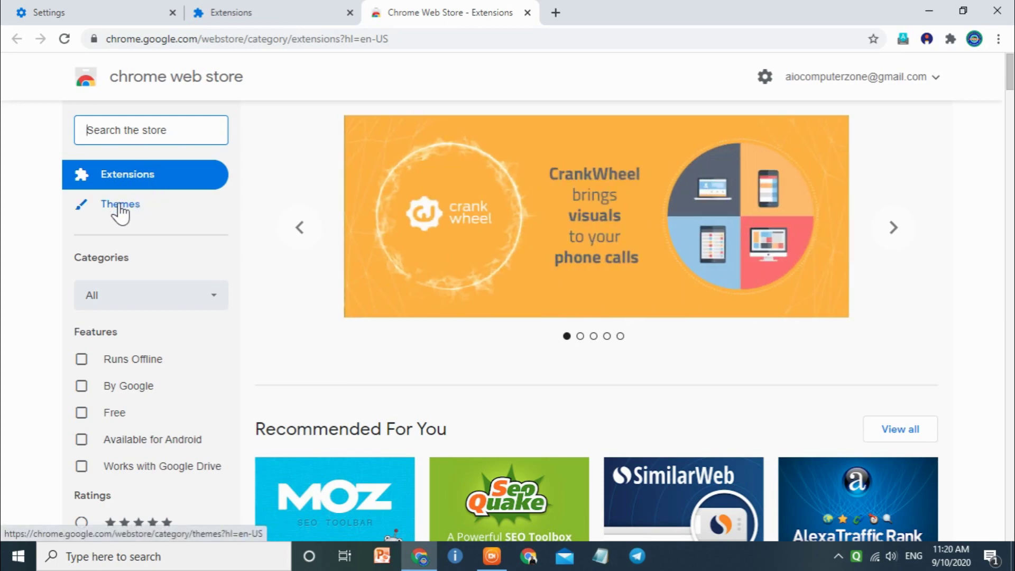
left_click(120, 205)
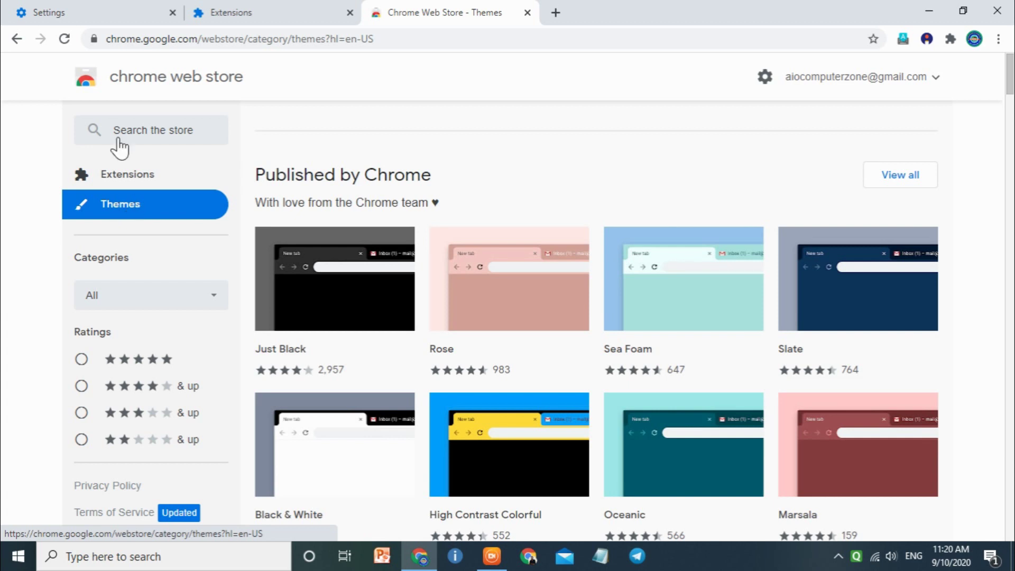
scroll(771, 423, "down", 7)
scroll(739, 410, "down", 10)
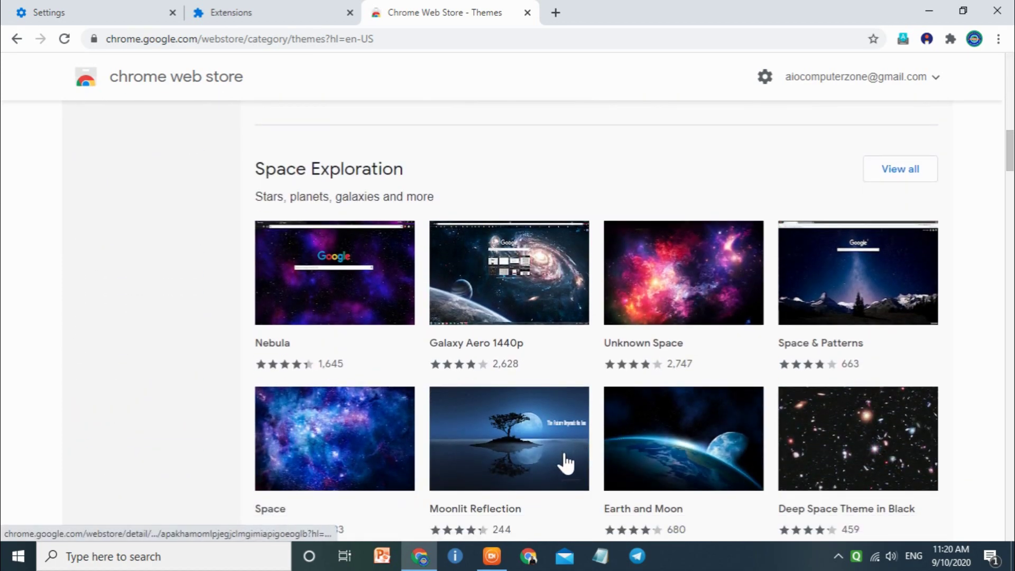
scroll(581, 462, "down", 1)
left_click(511, 373)
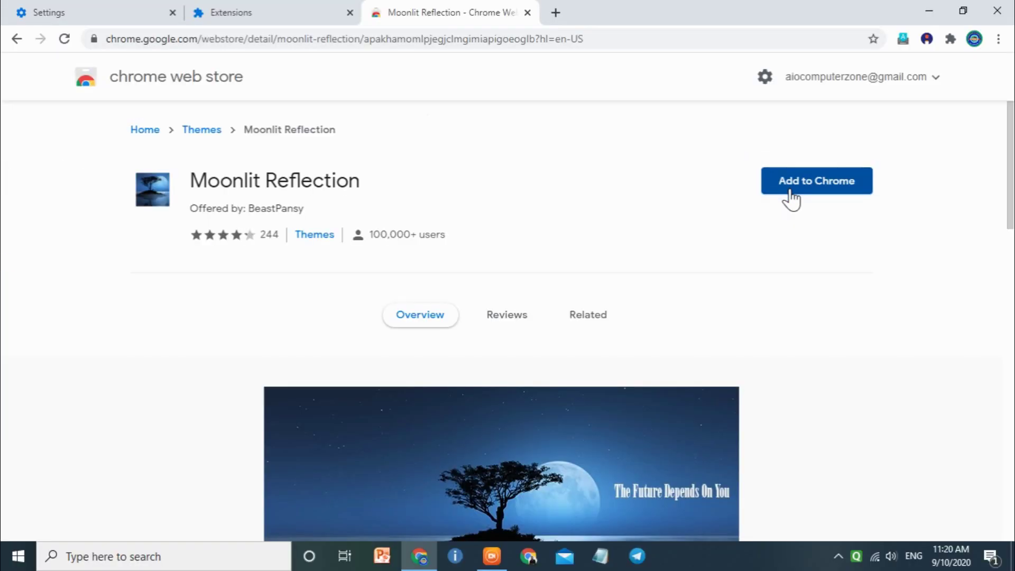
- Add the Moonlit Reflection theme to Chrome
left_click(791, 195)
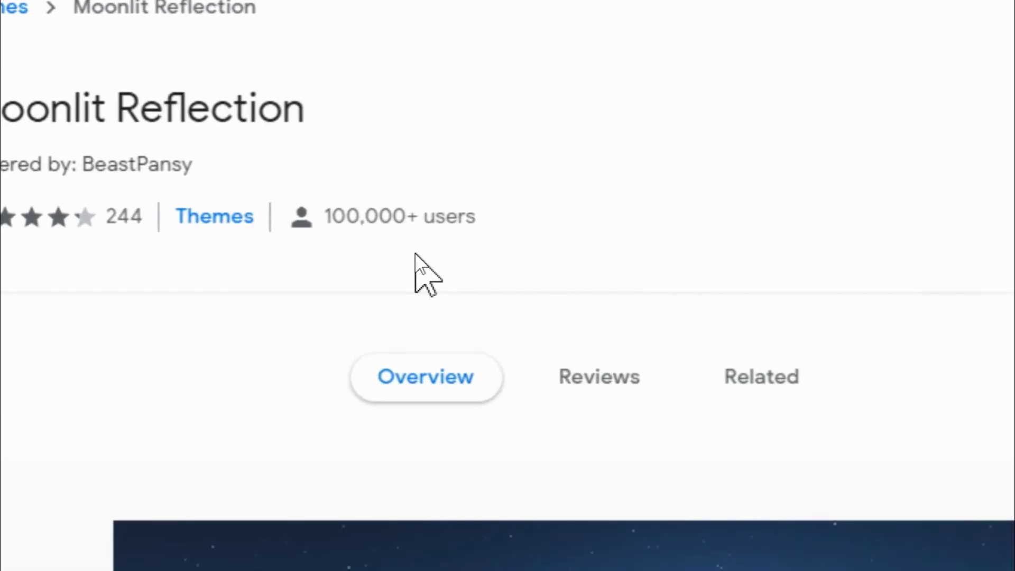
scroll(415, 254, "up", 1)
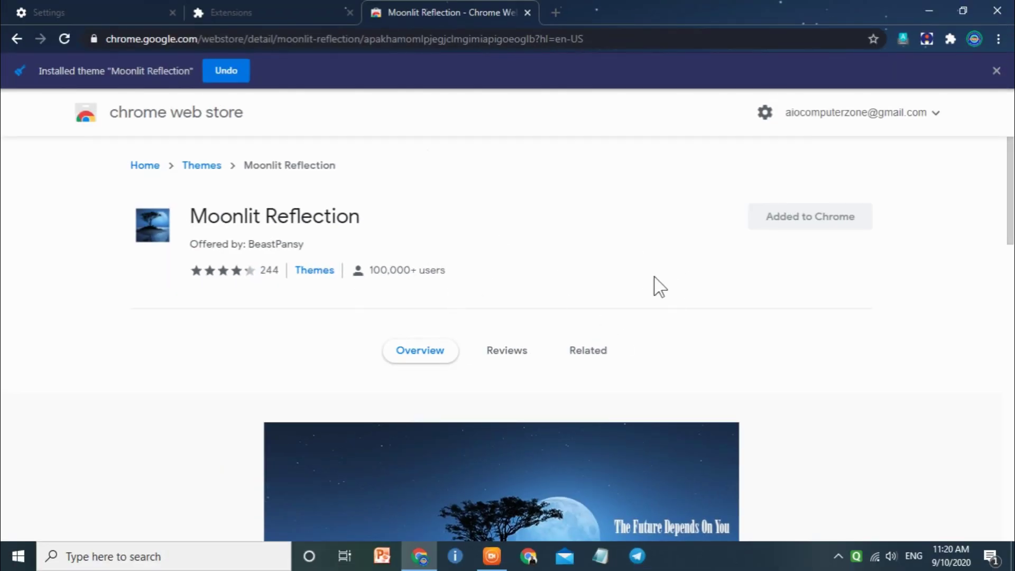
scroll(653, 280, "down", 2)
scroll(634, 270, "down", 3)
scroll(622, 268, "up", 5)
- Search Google for 'aio computer zone' in a new tab, then return to the theme's tab
left_click(555, 12)
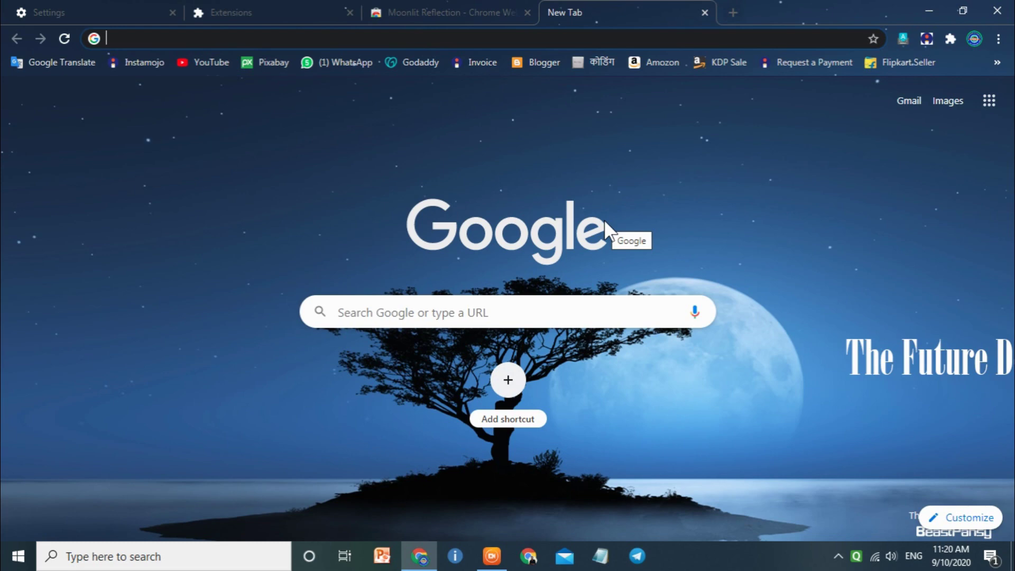
type("aio compuyer zo")
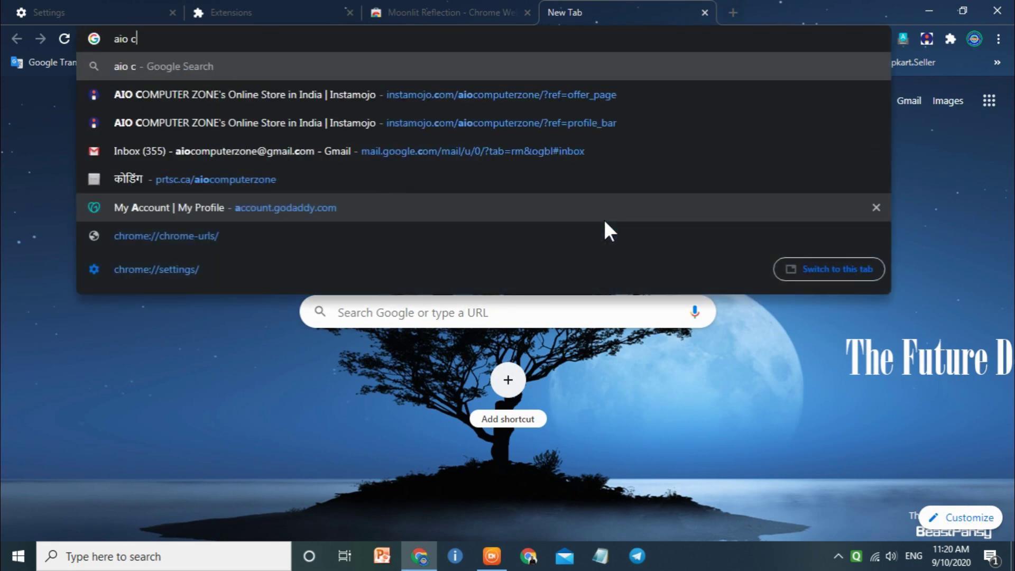
key("BackSpace")
key("BackSpace")
key("BackSpace")
key("BackSpace")
key("BackSpace")
key("BackSpace")
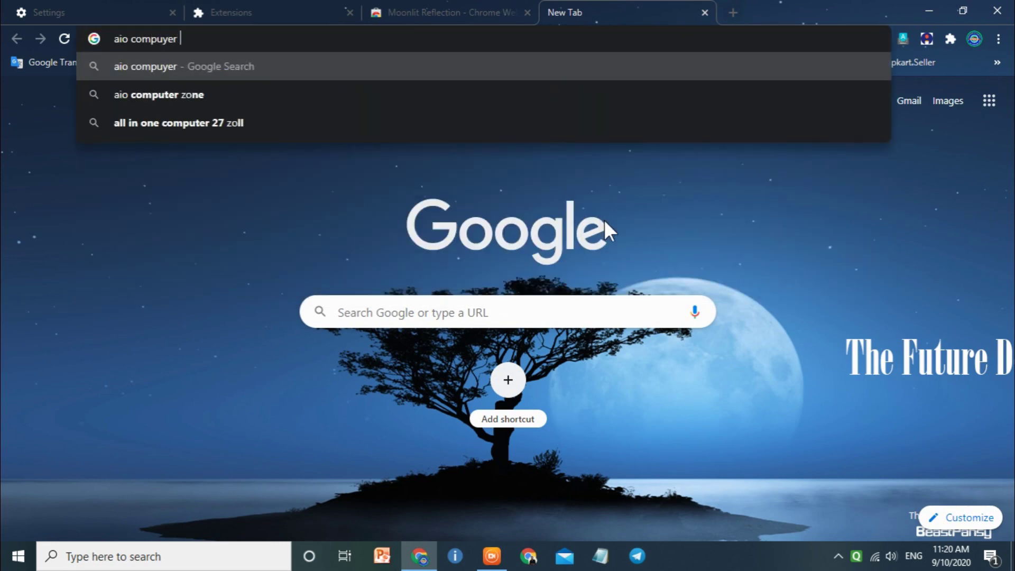
type("ter zone")
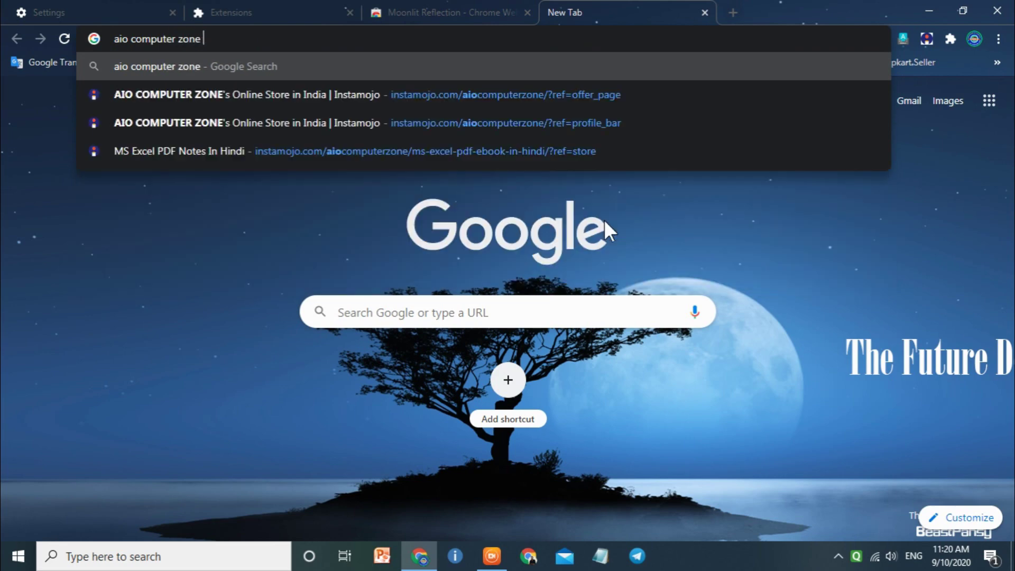
key("Return")
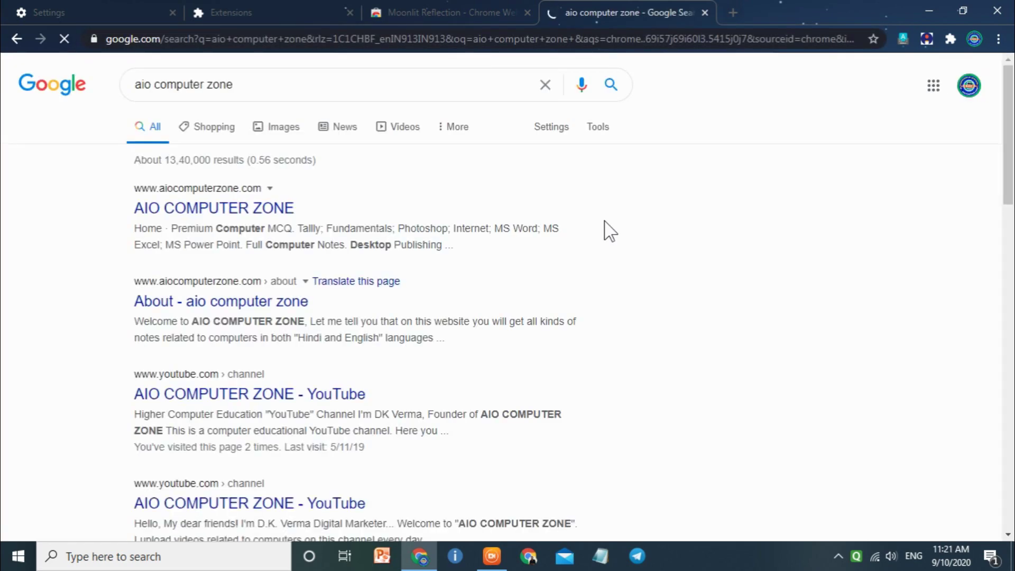
left_click(449, 11)
- Return to the store's Themes listing and open the Pink Triangles theme page
left_click(312, 12)
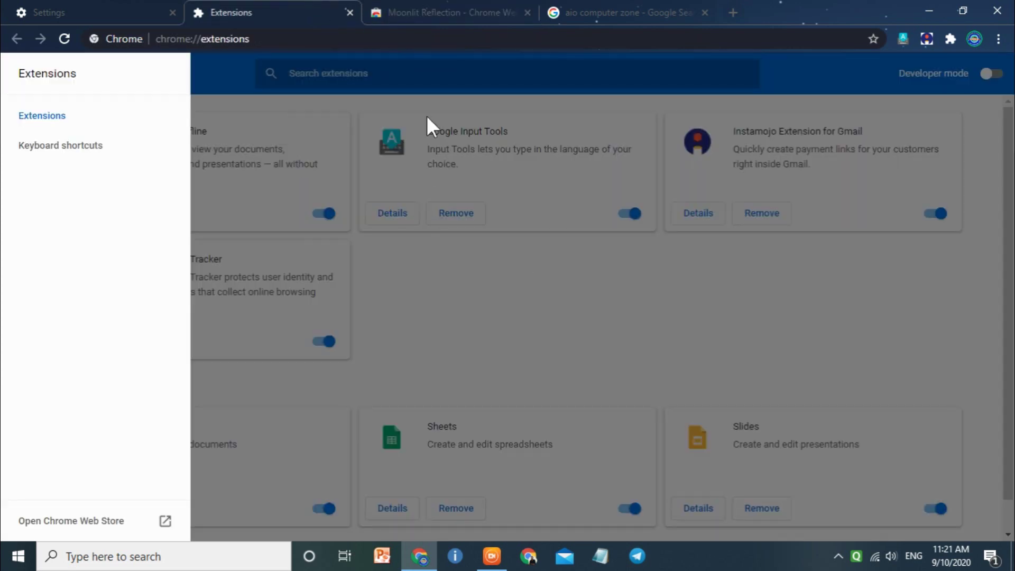
left_click(414, 8)
left_click(15, 37)
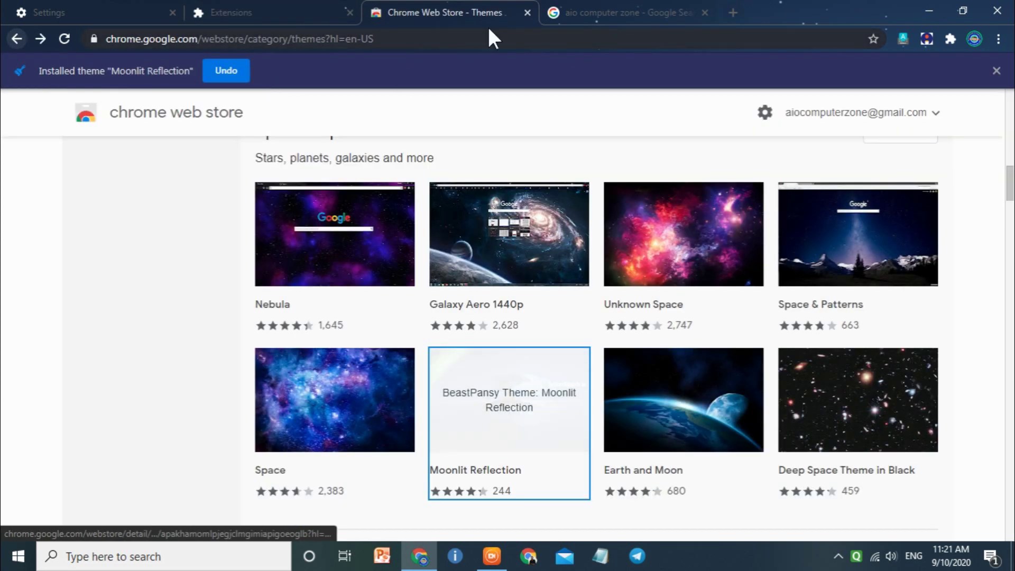
scroll(574, 347, "down", 3)
scroll(573, 347, "down", 7)
scroll(550, 347, "up", 4)
left_click(346, 328)
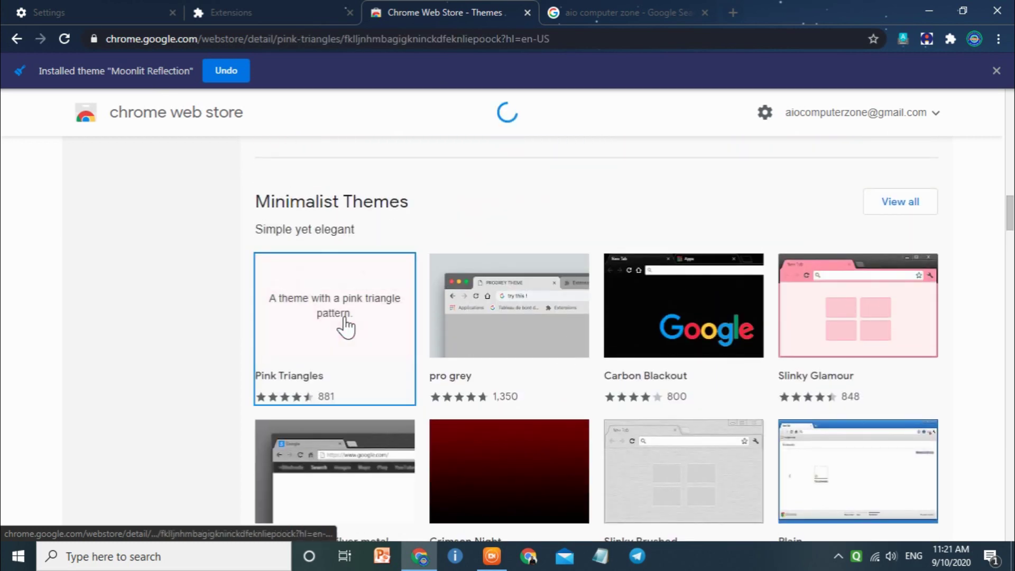
- Install Pink Triangles and view it in a new tab
left_click(852, 218)
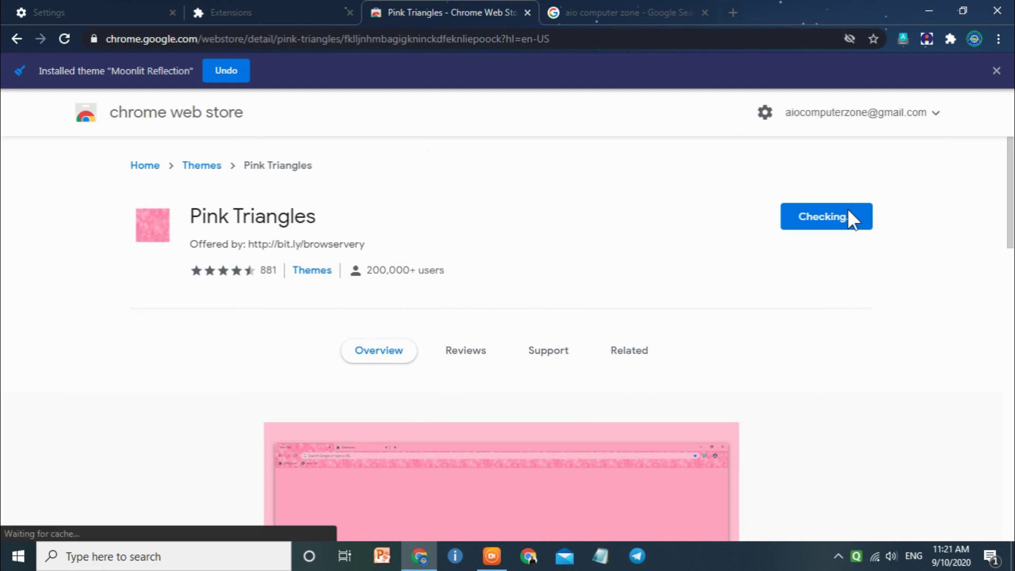
left_click(618, 11)
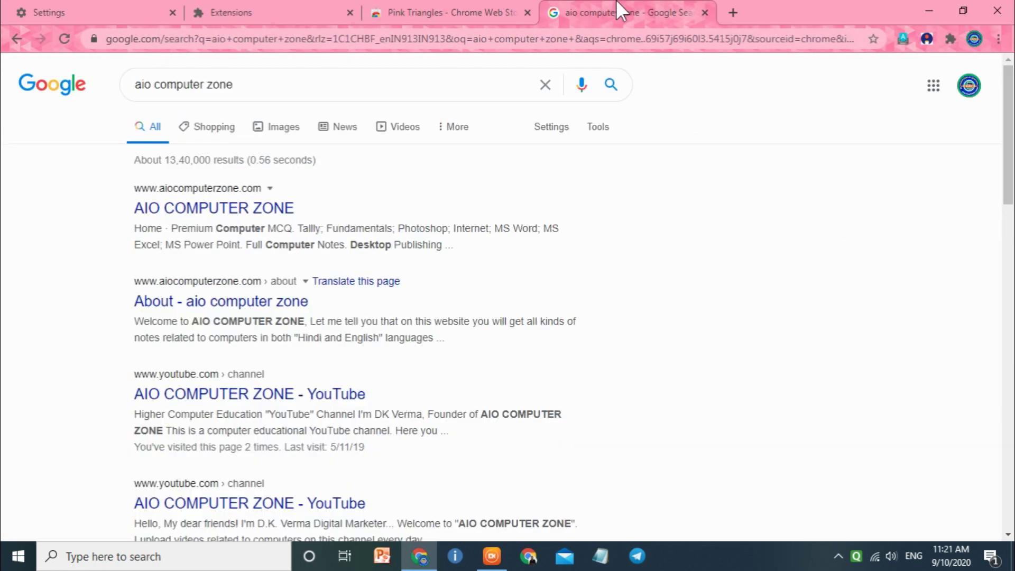
left_click(733, 12)
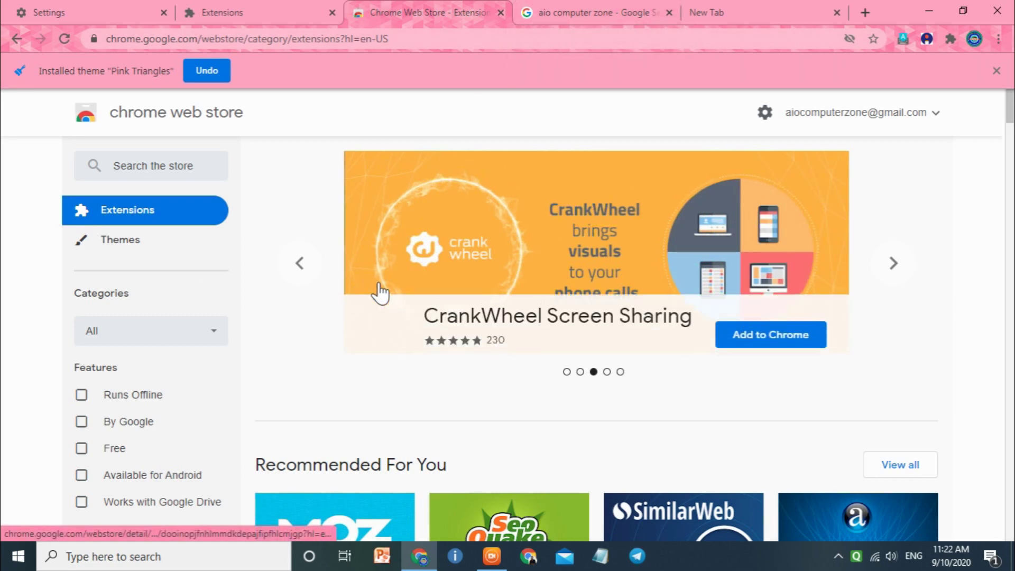
- Look over the store's Themes listing, then switch to the pink-themed New Tab page
left_click(125, 241)
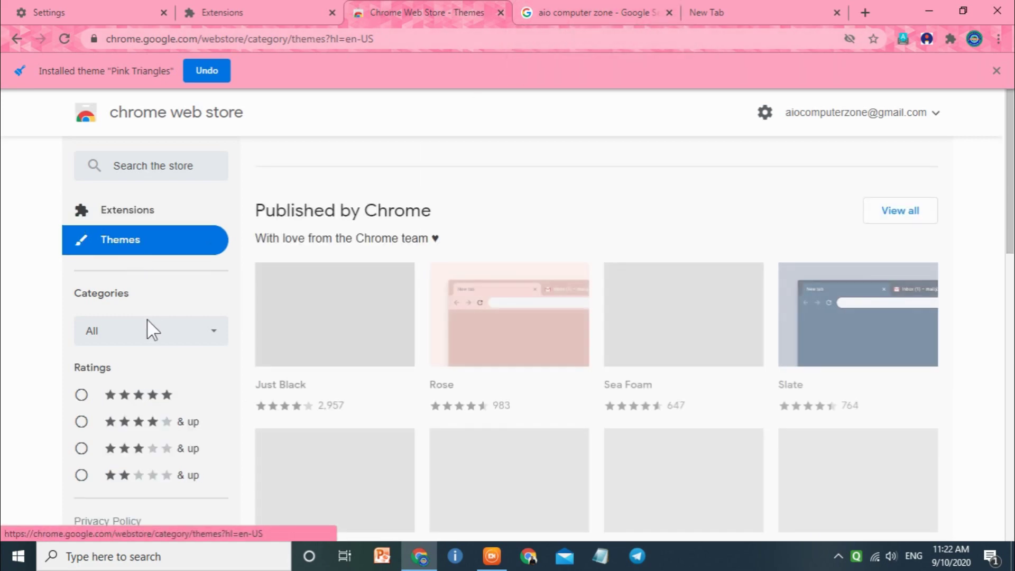
scroll(159, 328, "down", 4)
scroll(238, 331, "up", 4)
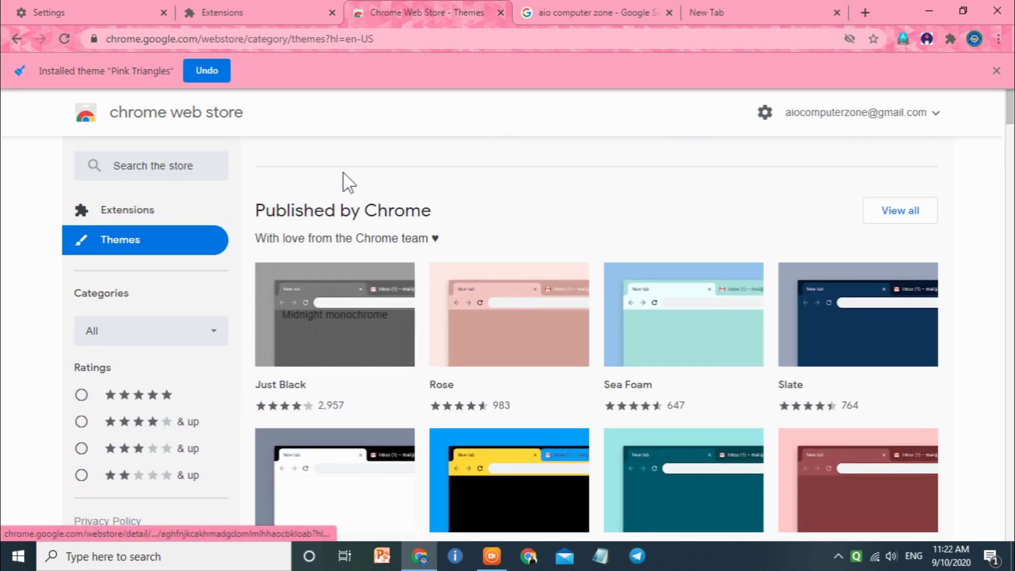
left_click(163, 161)
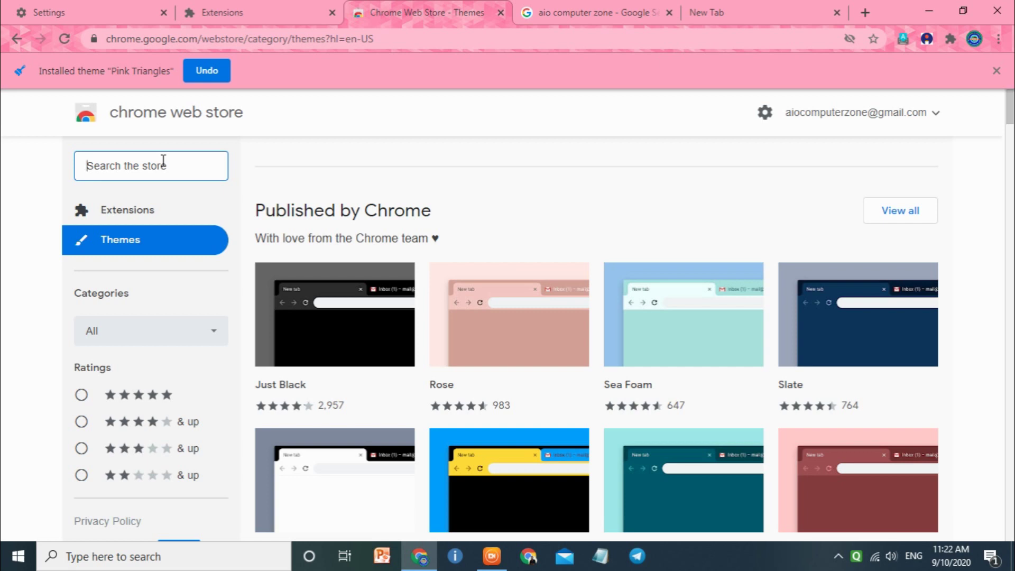
left_click(774, 10)
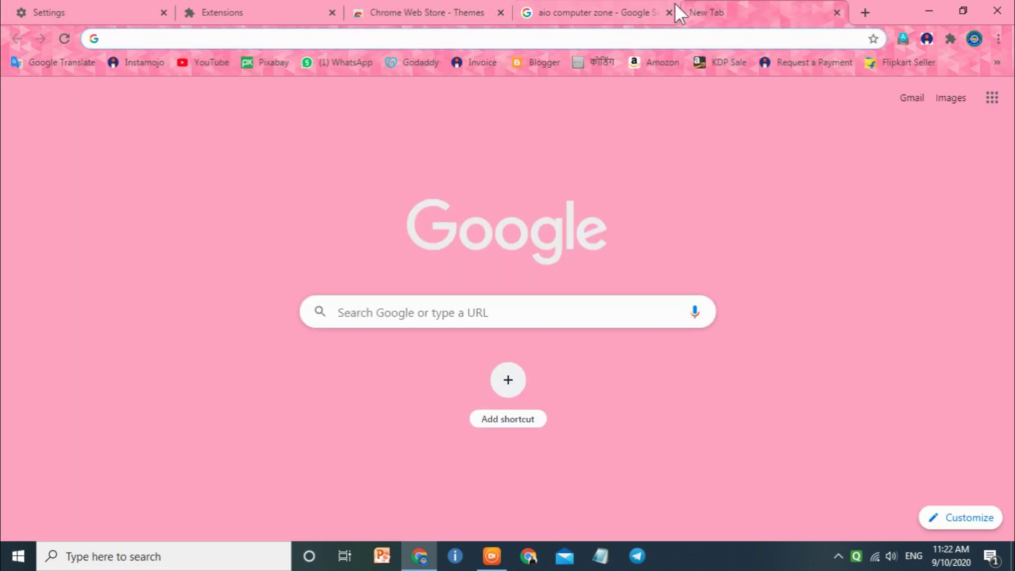
- Close the search, Web Store Themes, Extensions and Settings tabs
left_click(641, 12)
left_click(500, 12)
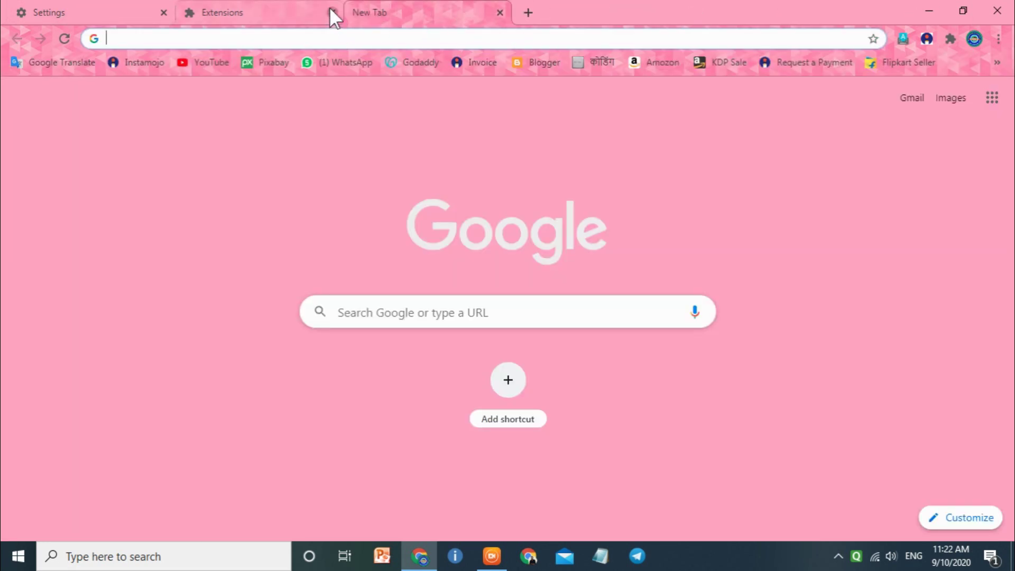
left_click(332, 12)
left_click(164, 12)
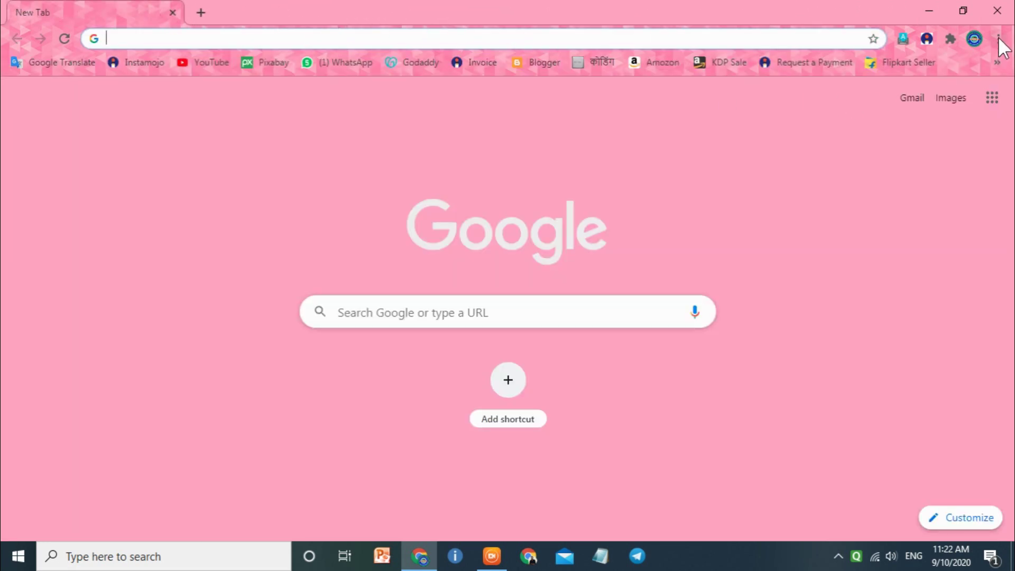
- Reopen Settings, go to Extensions, and open the Chrome Web Store in a new tab
left_click(997, 39)
left_click(856, 292)
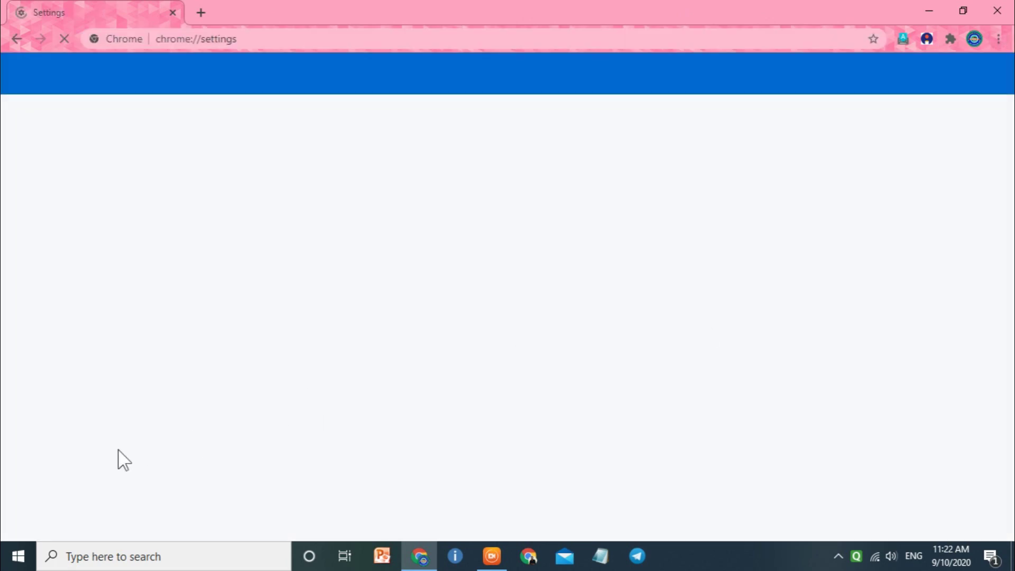
left_click(66, 406)
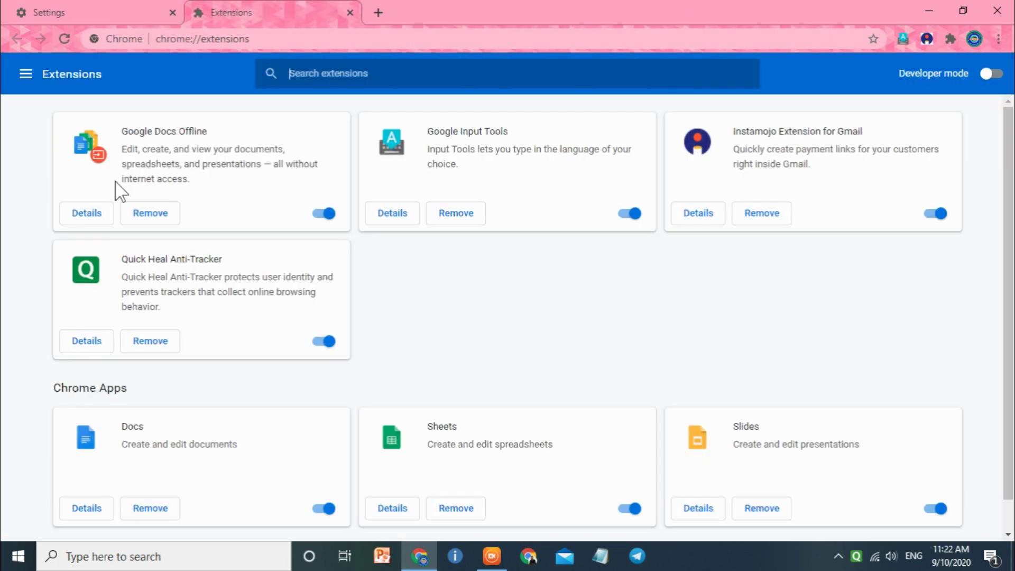
left_click(25, 74)
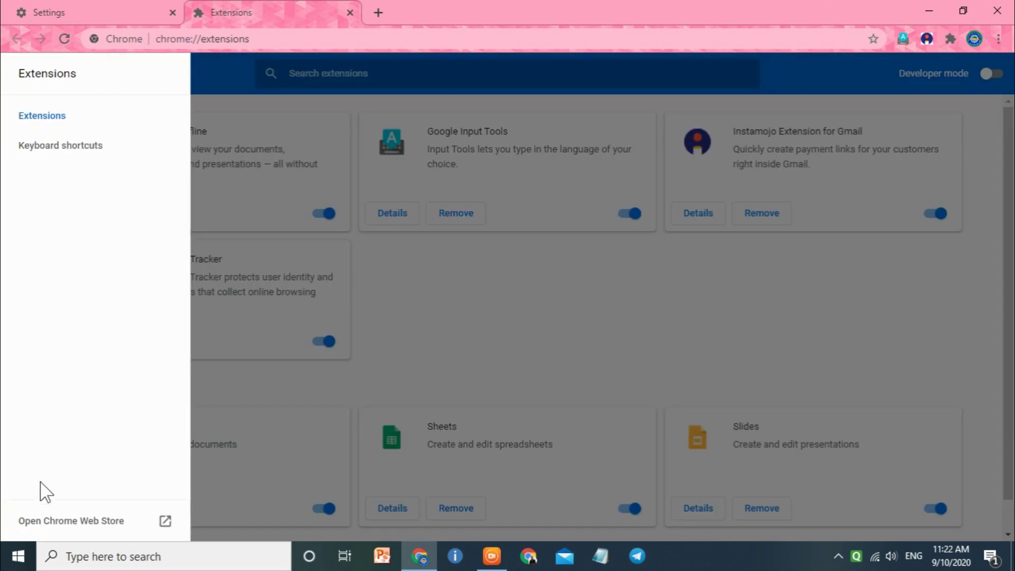
left_click(59, 522)
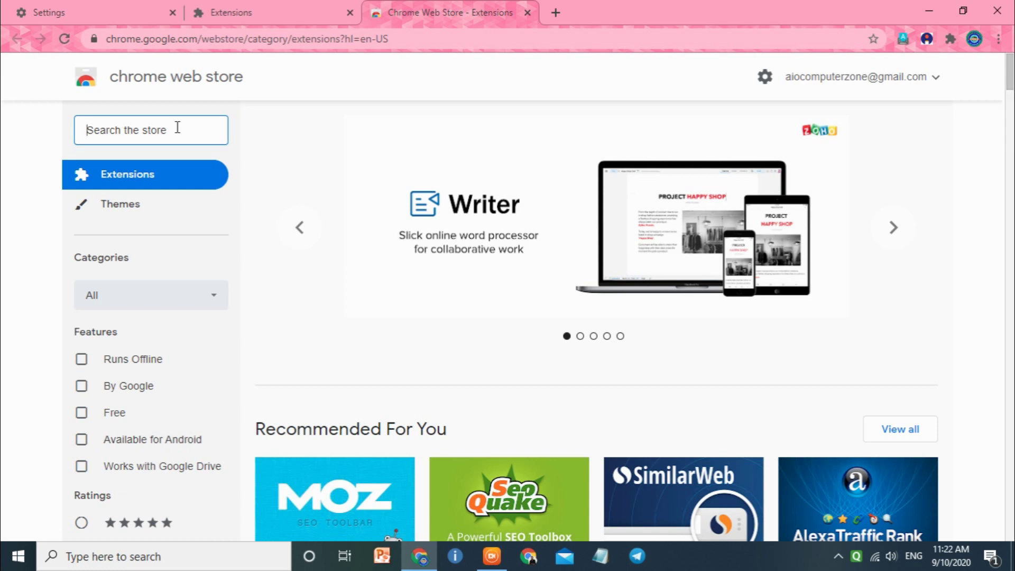
- Search the store for 'lock chrome browser' and add the chrome lock extension
type("loc")
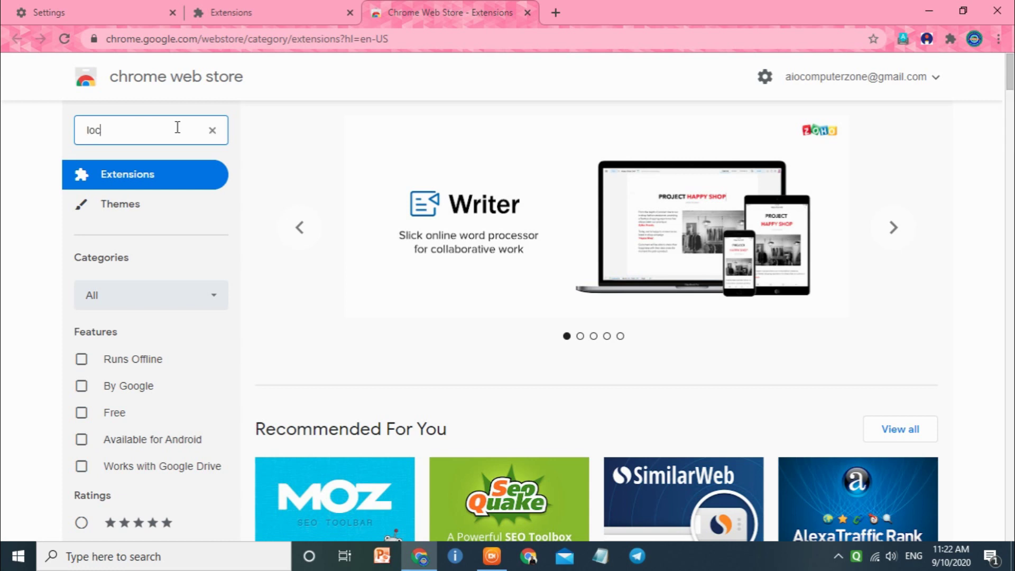
type("k ")
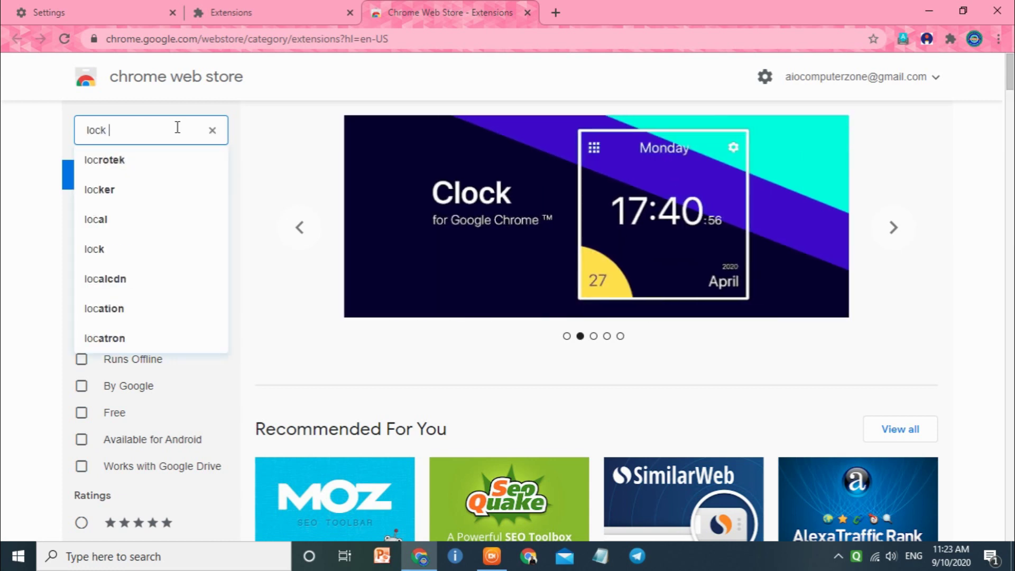
type("chrome ")
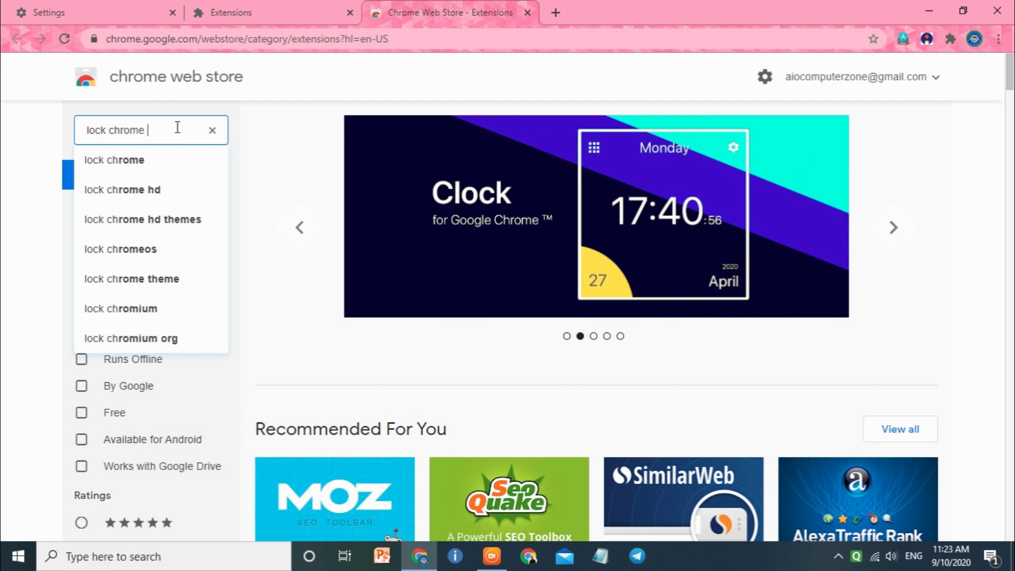
type("browser")
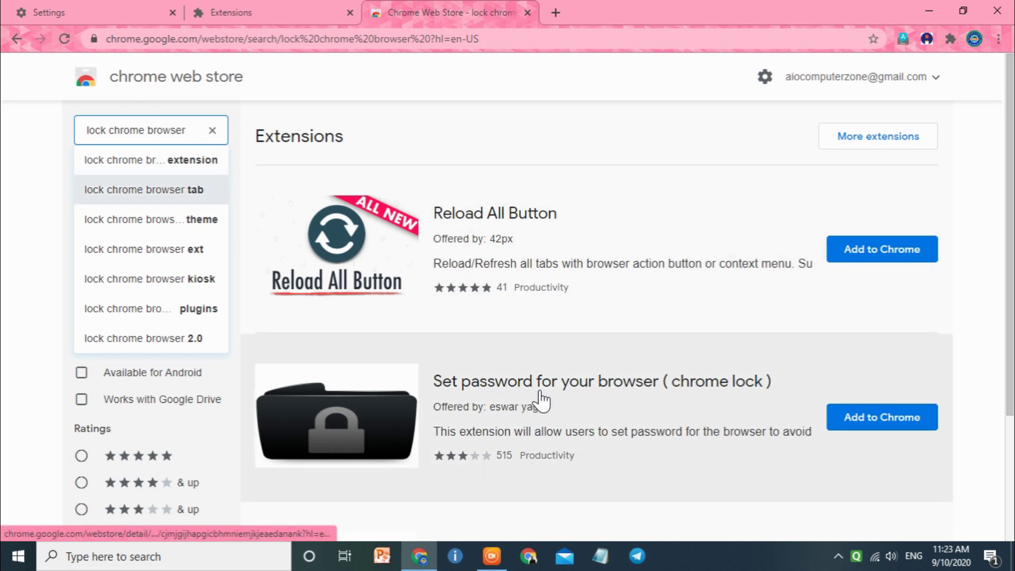
scroll(673, 416, "down", 1)
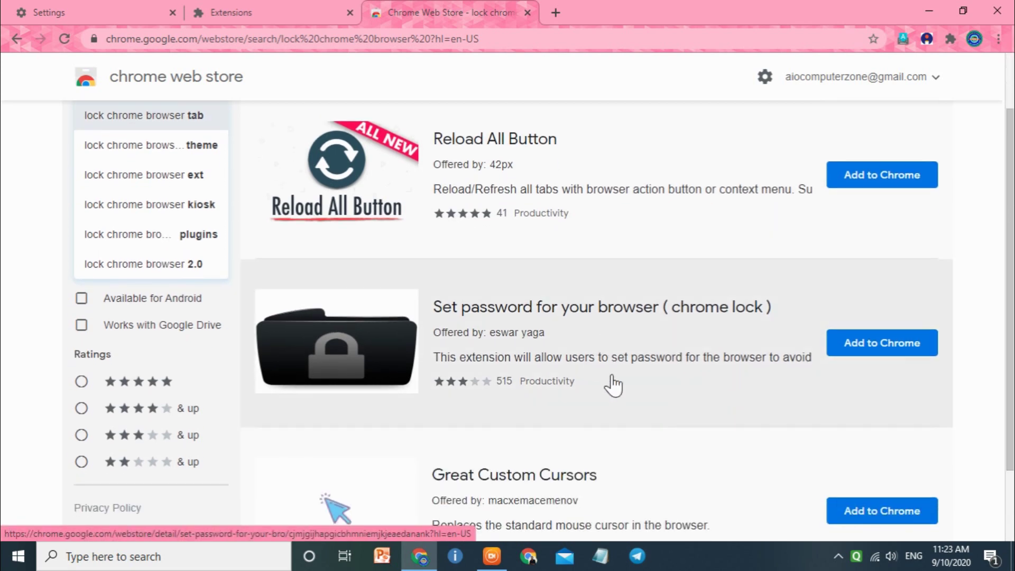
left_click(870, 351)
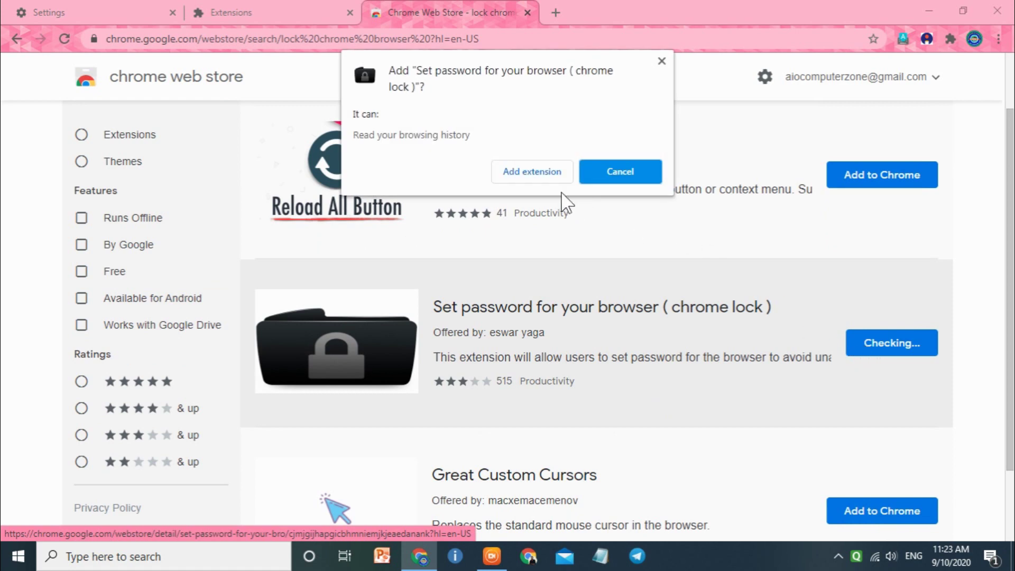
left_click(531, 172)
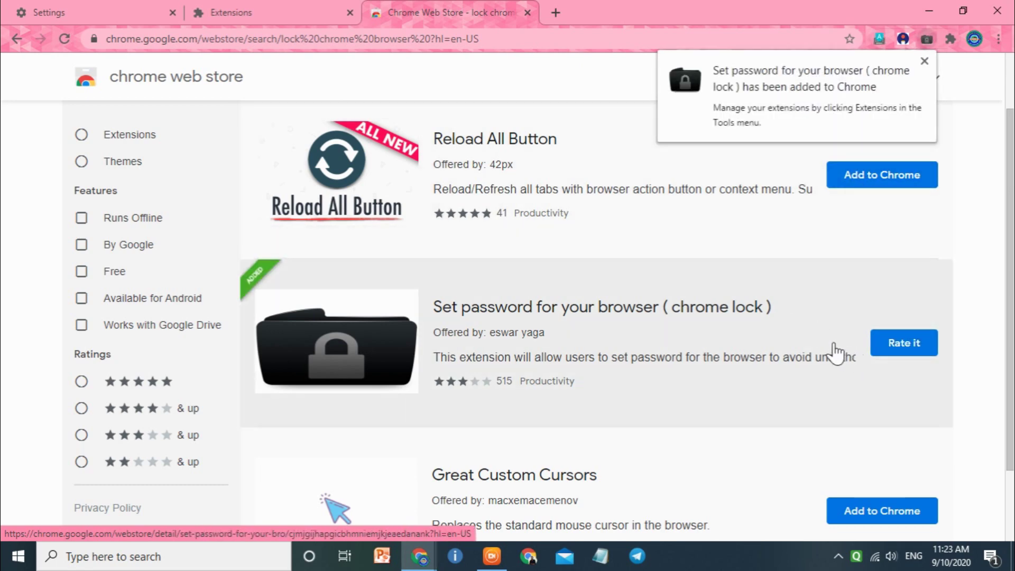
scroll(843, 353, "up", 2)
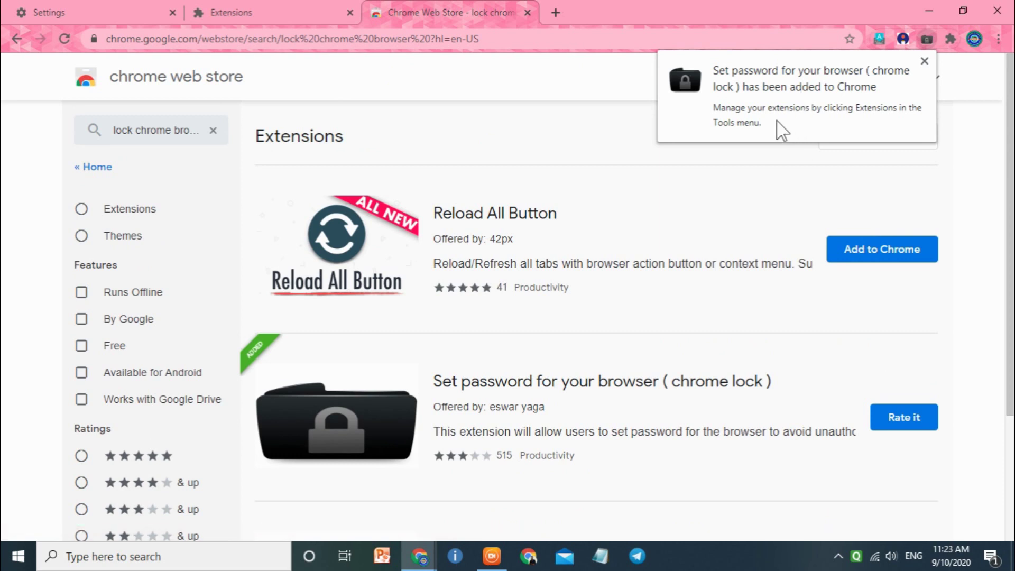
- Set and save a browser password in the chrome lock prompt, confirming the saved alert
left_click(924, 62)
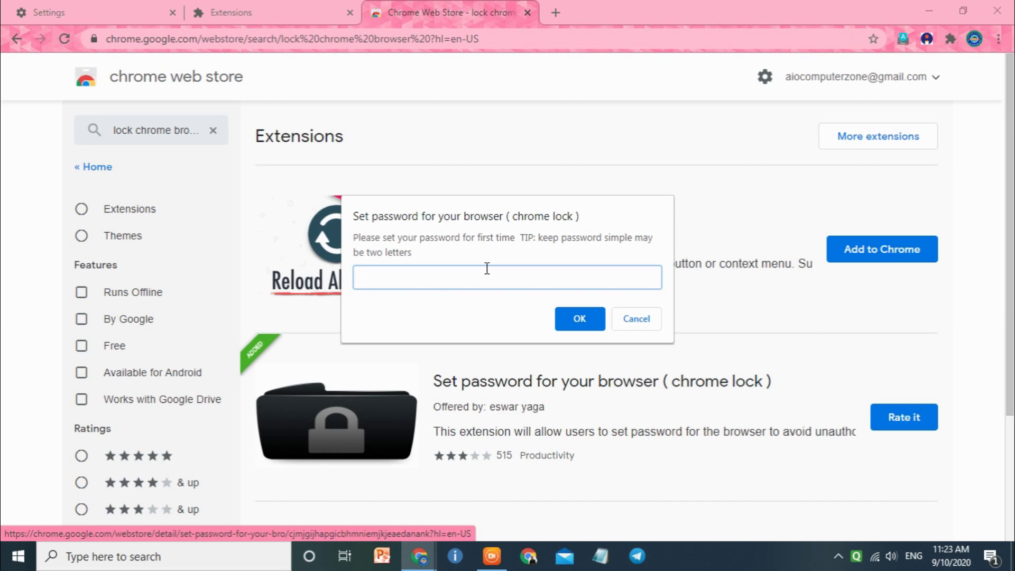
key("BackSpace")
left_click(598, 319)
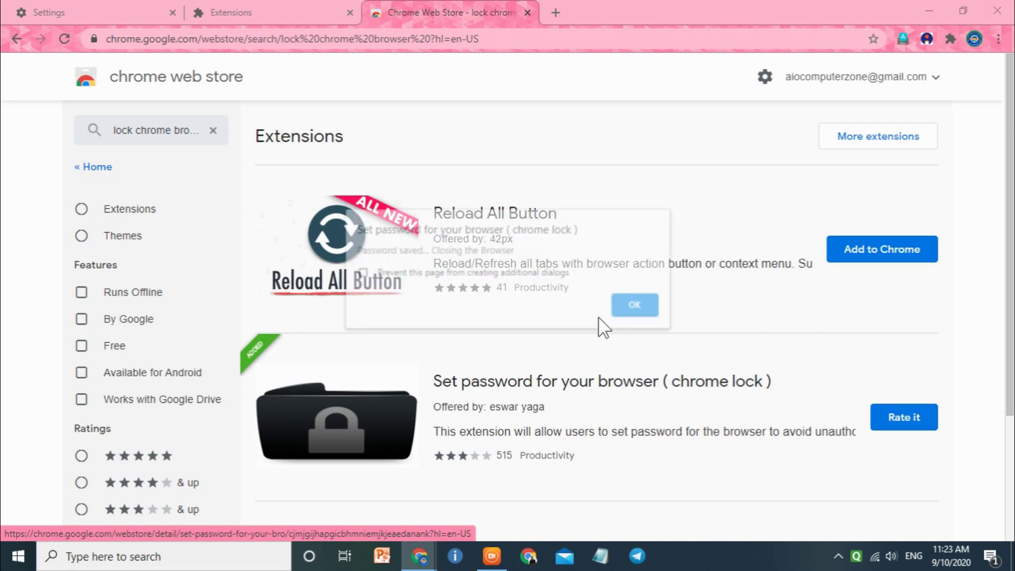
left_click(639, 306)
- Refresh the Windows desktop twice
right_click(564, 190)
left_click(607, 228)
right_click(604, 226)
left_click(641, 269)
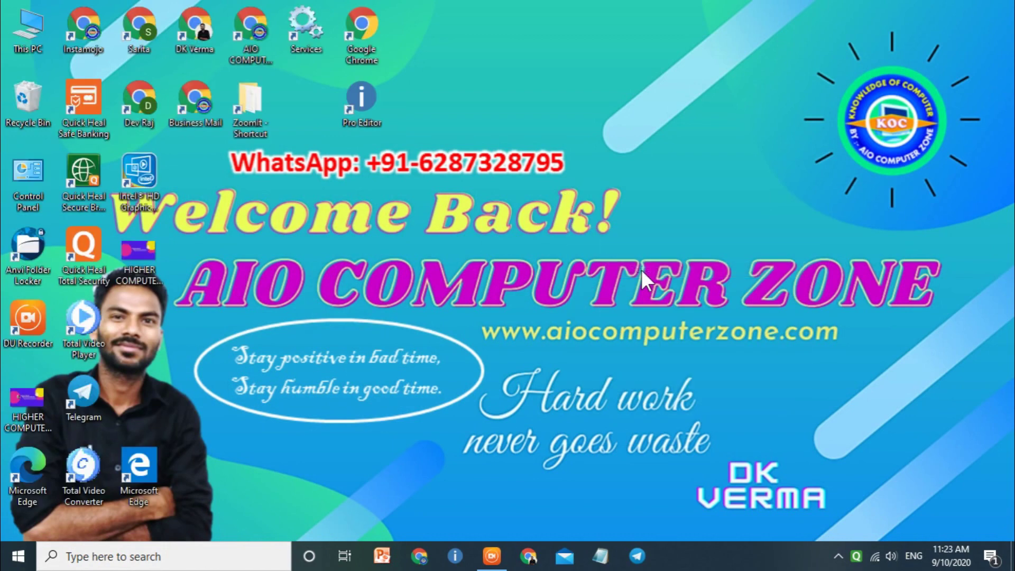
- Refresh the desktop twice more, then unlock the reopened Chrome with the pass code
right_click(560, 221)
left_click(602, 263)
right_click(569, 214)
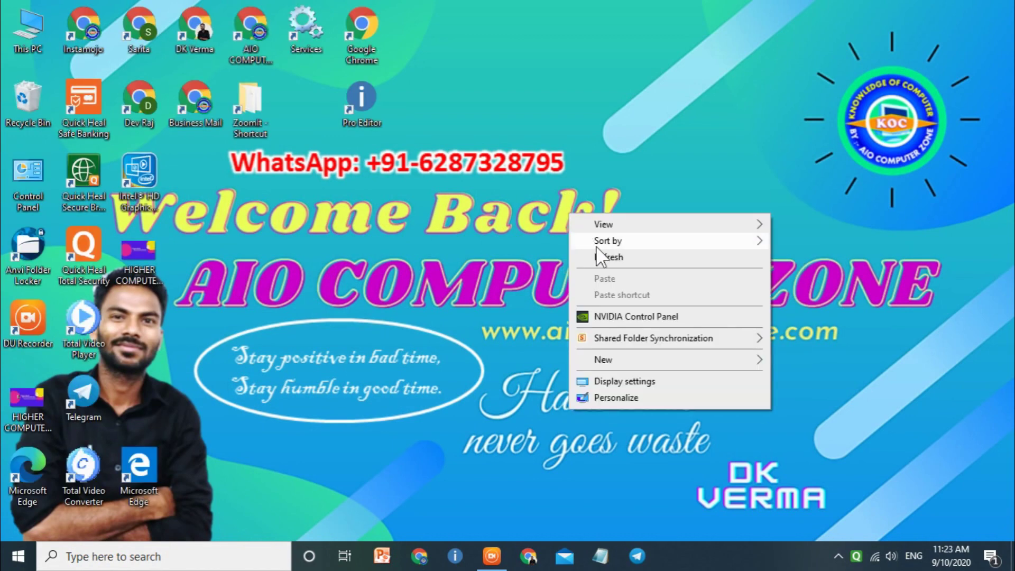
left_click(602, 256)
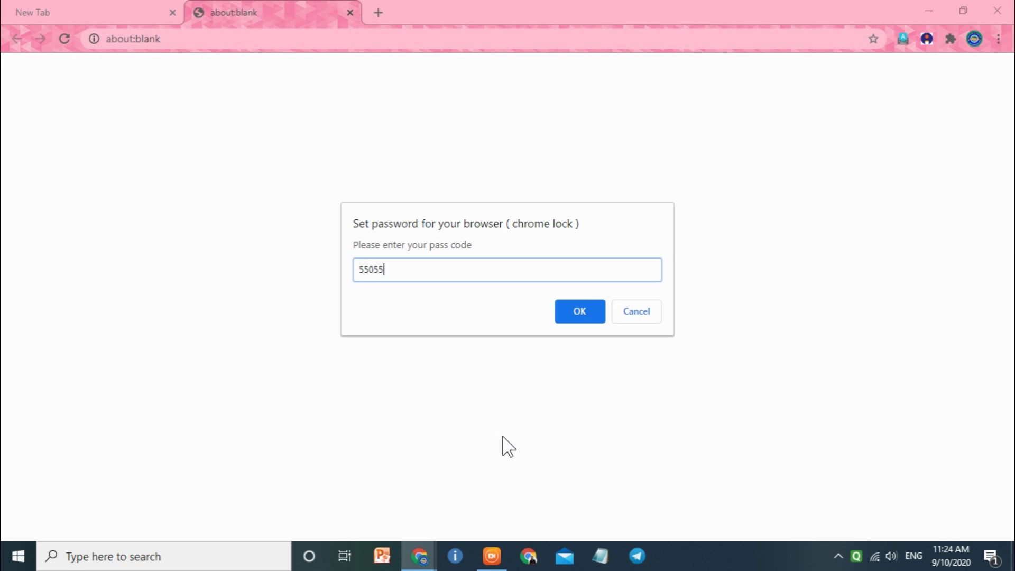
left_click(585, 317)
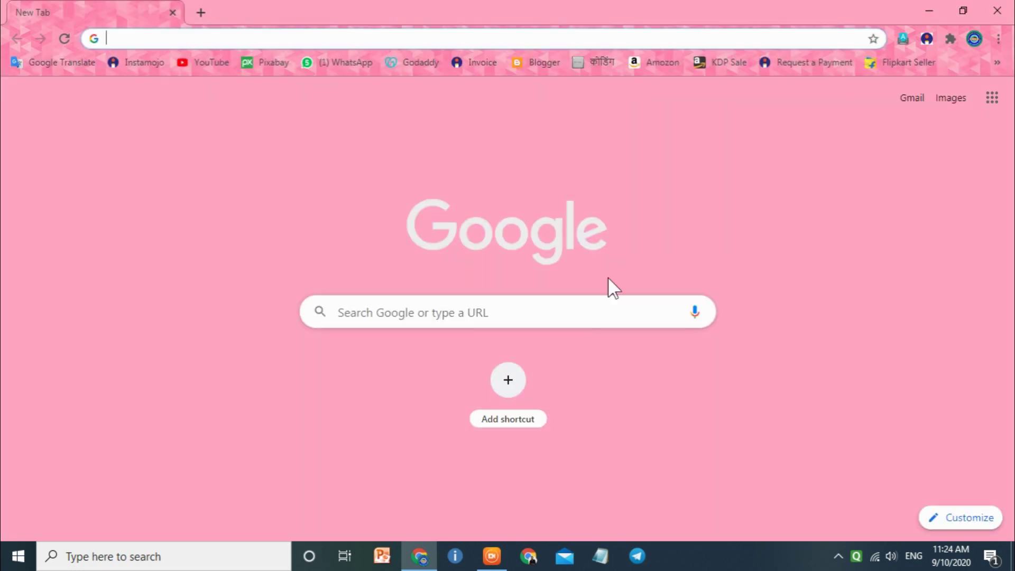
- Open Chrome's Extensions page from Settings to confirm chrome lock is installed
left_click(997, 40)
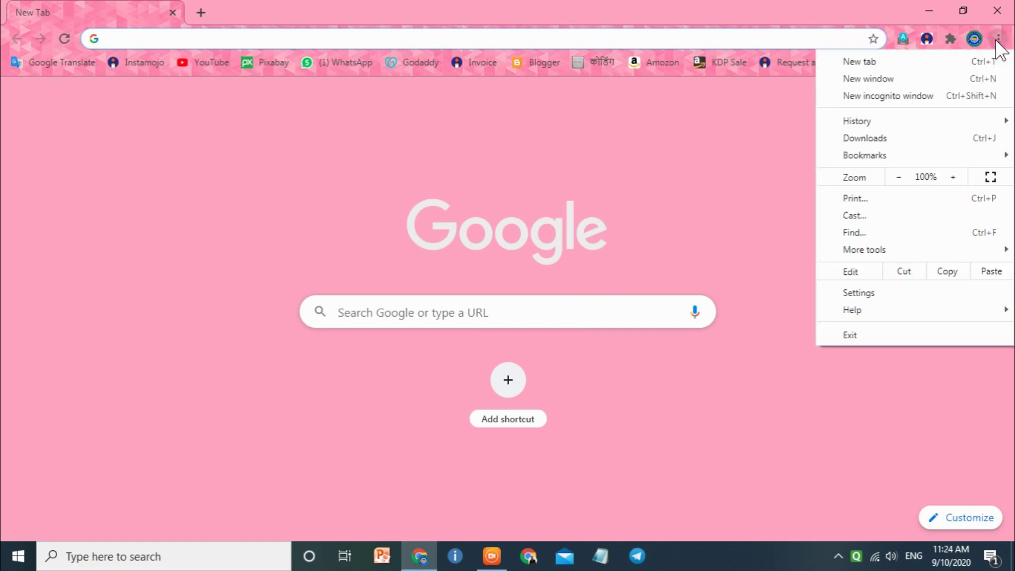
left_click(867, 293)
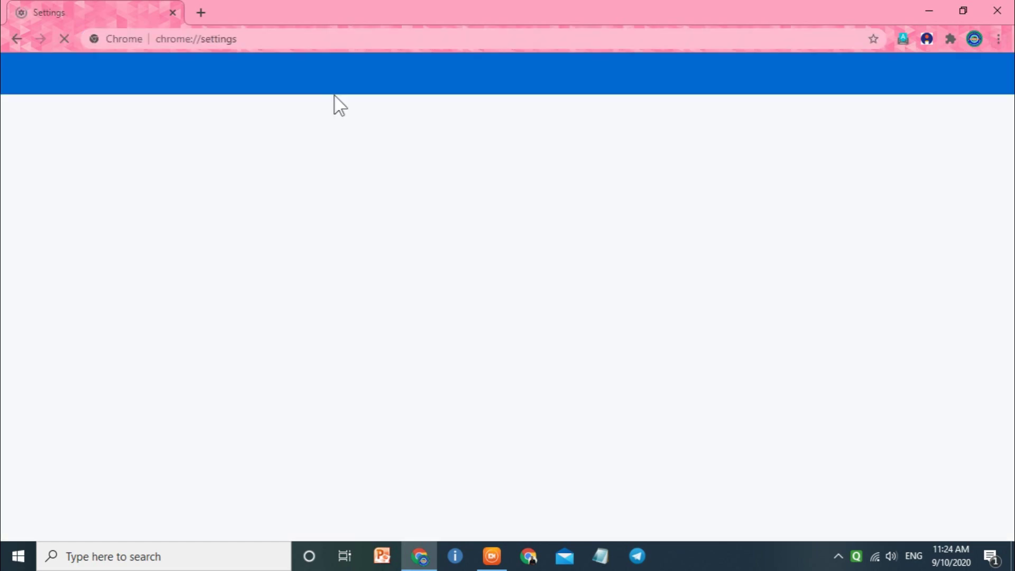
left_click(72, 398)
- Open the Chrome Web Store, browse recommended extensions, and open the Grammarly for Chrome page
left_click(25, 74)
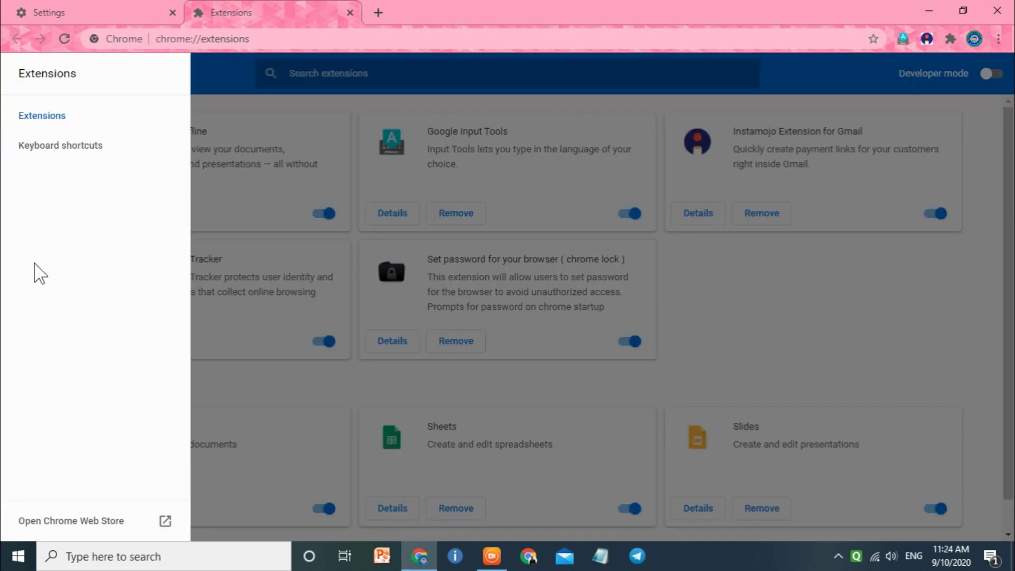
left_click(78, 520)
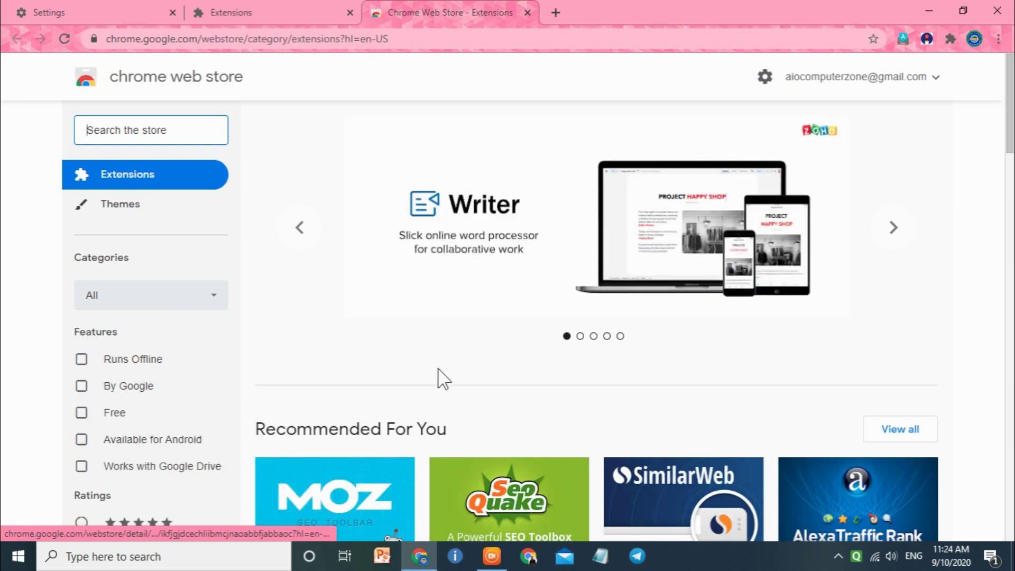
scroll(439, 370, "down", 1)
scroll(442, 370, "down", 3)
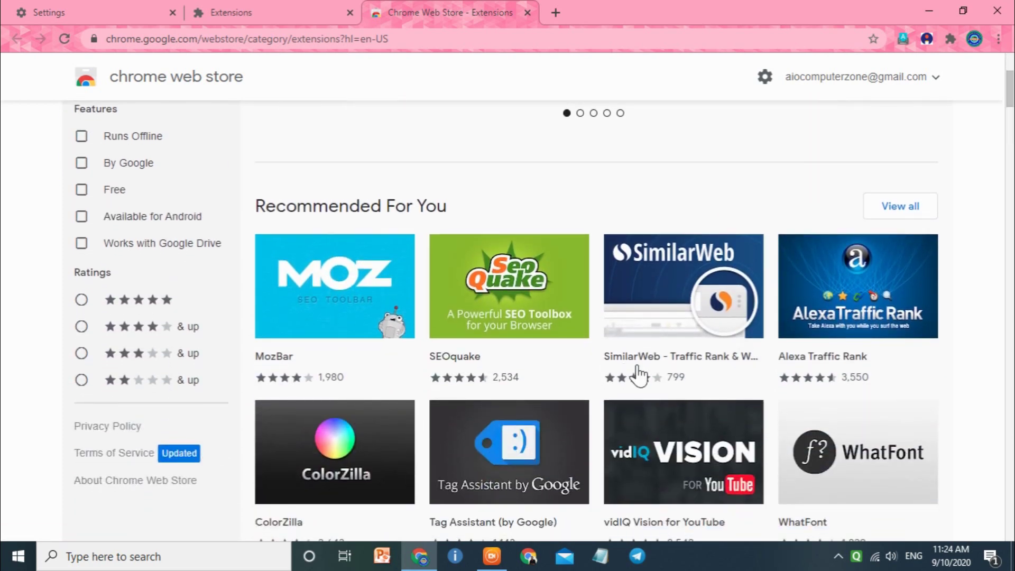
scroll(513, 348, "down", 1)
scroll(510, 342, "down", 11)
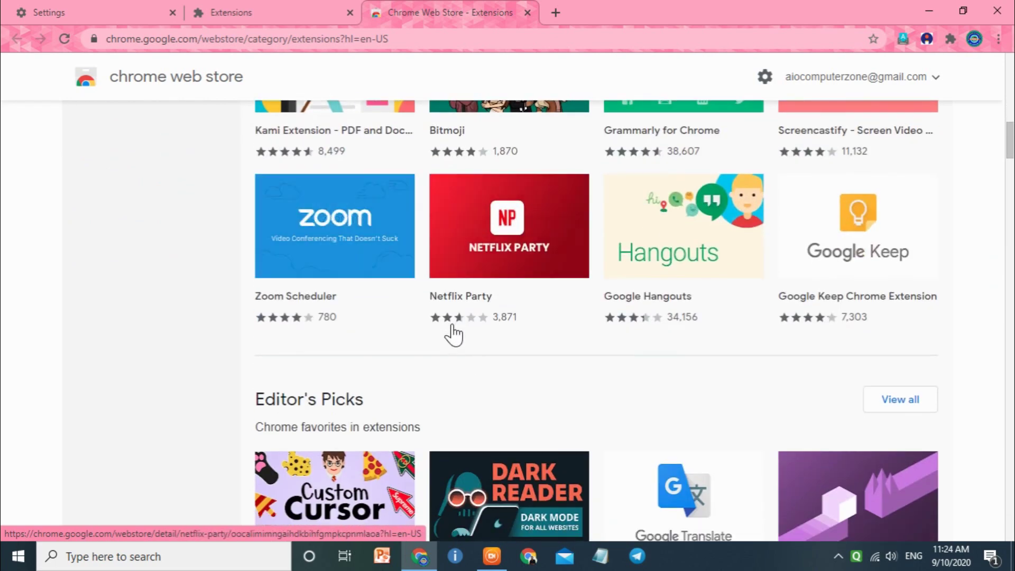
scroll(661, 307, "down", 1)
scroll(662, 306, "down", 2)
scroll(671, 265, "up", 4)
scroll(654, 240, "up", 2)
scroll(675, 326, "down", 1)
scroll(682, 256, "up", 1)
scroll(676, 296, "up", 2)
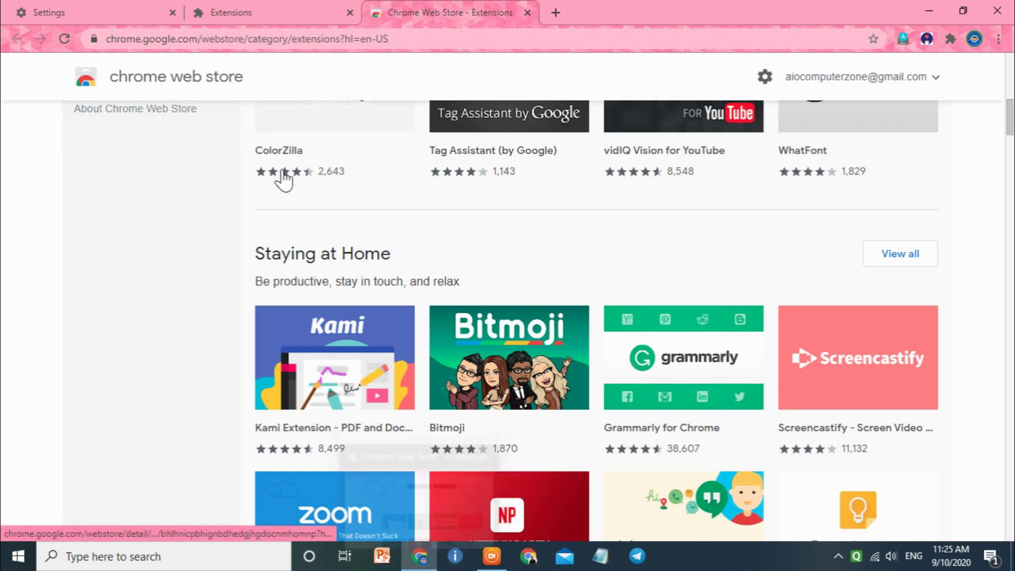
left_click(716, 360)
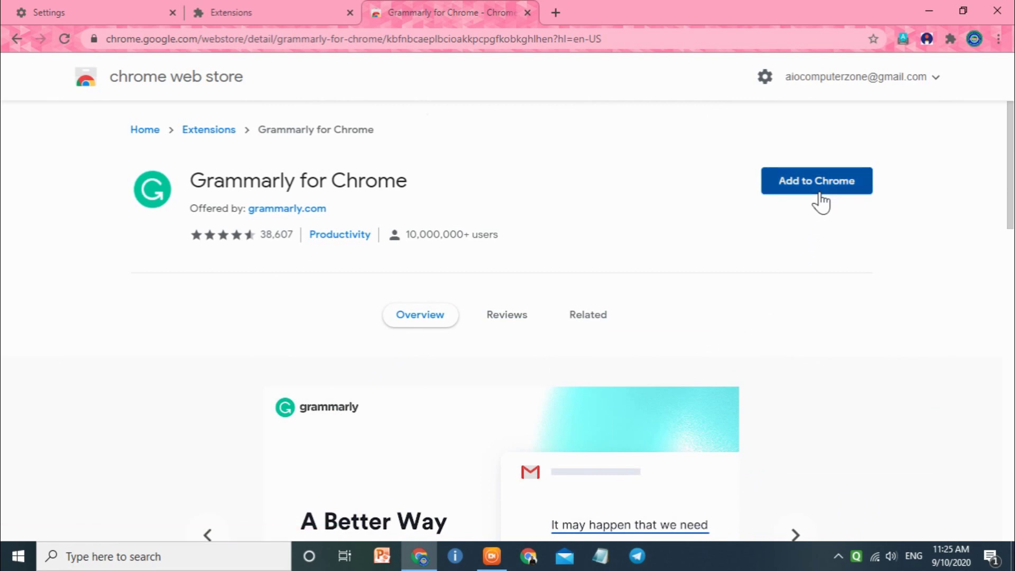
- Add Grammarly for Chrome to the browser and confirm the installation
left_click(819, 194)
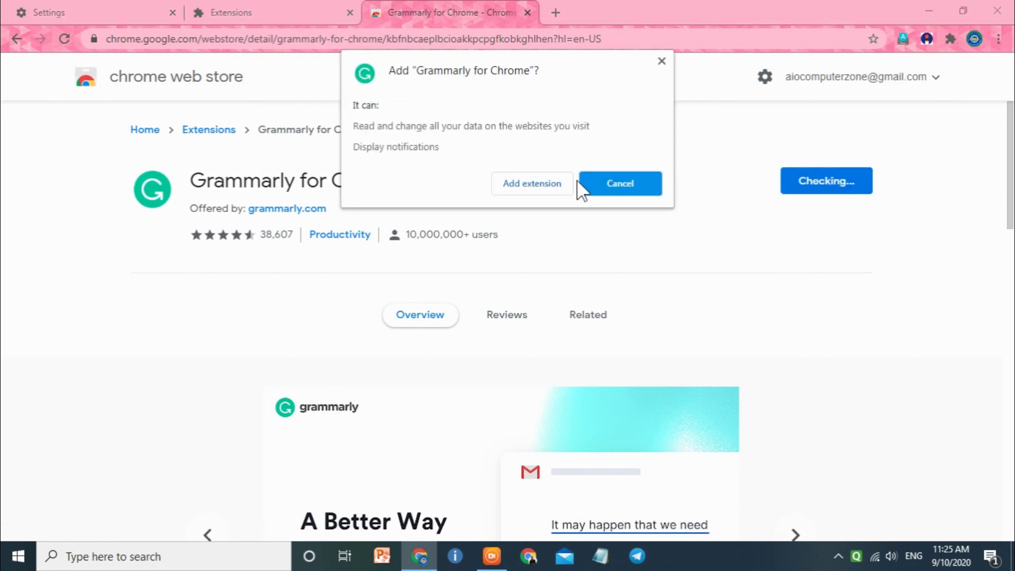
left_click(556, 182)
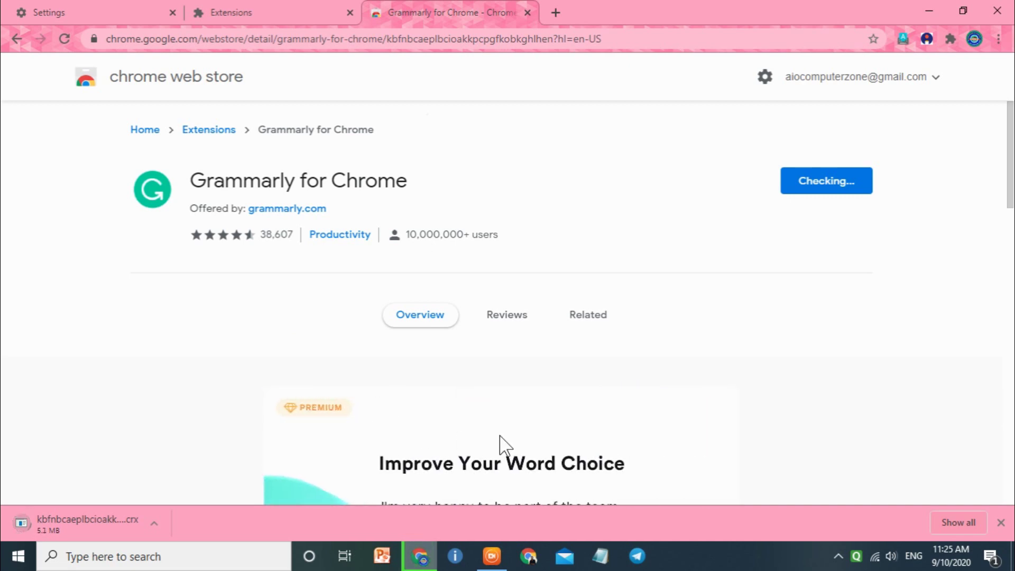
scroll(497, 420, "down", 4)
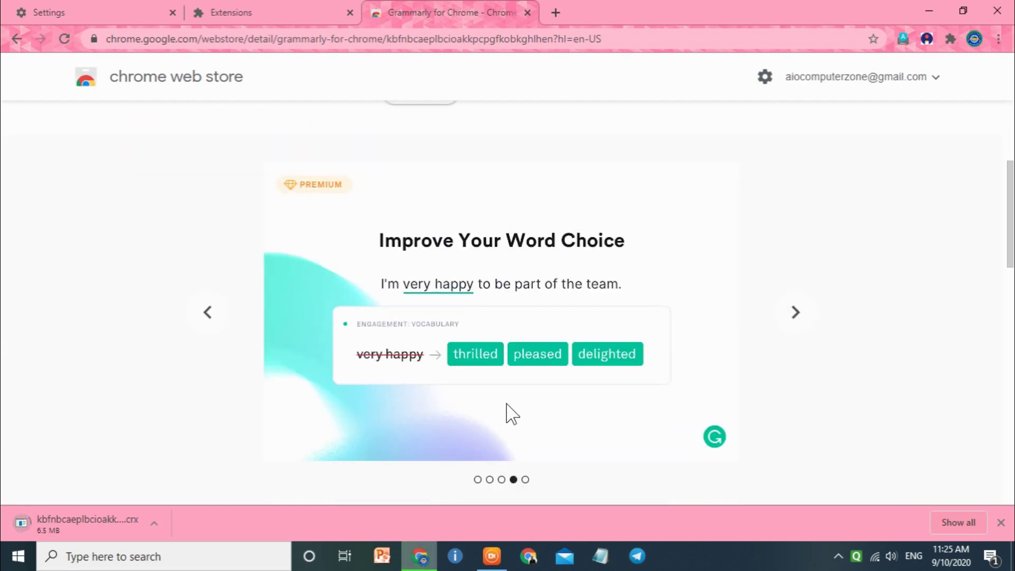
scroll(510, 414, "down", 7)
scroll(510, 418, "up", 11)
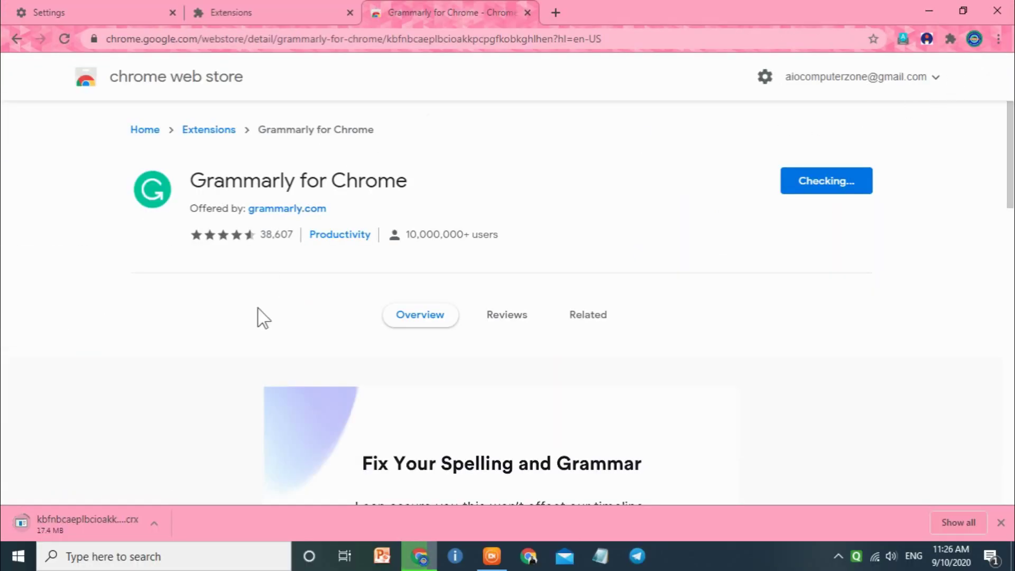
- From the Extensions tab, reopen the Web Store and view the Google Translate extension page
left_click(296, 10)
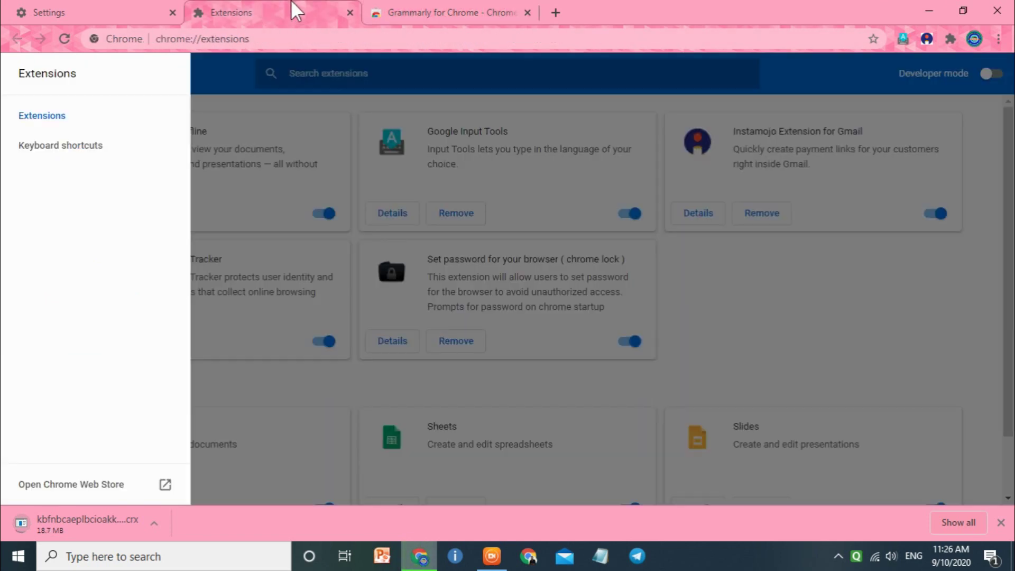
left_click(71, 483)
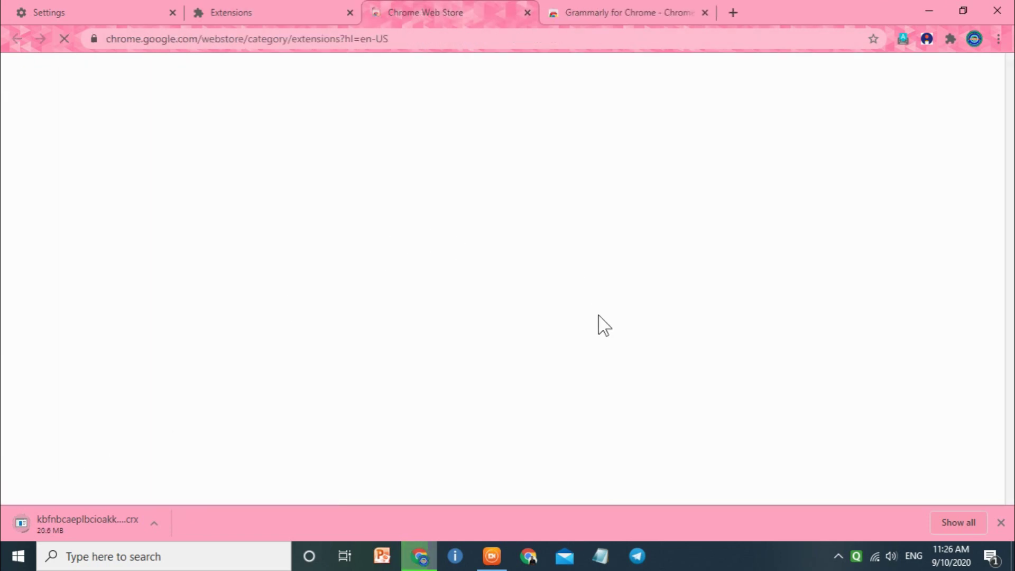
scroll(601, 319, "down", 6)
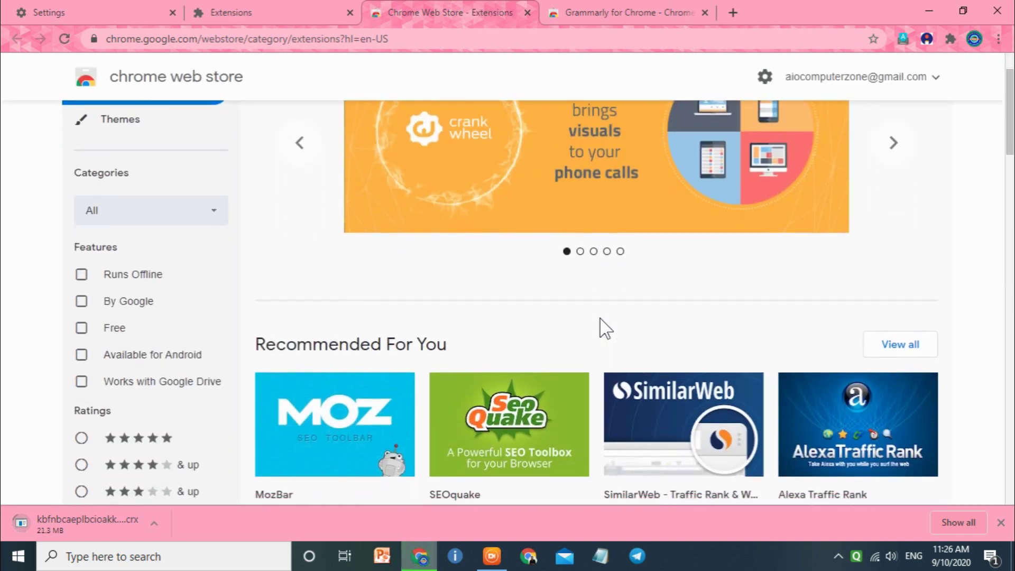
scroll(600, 318, "down", 10)
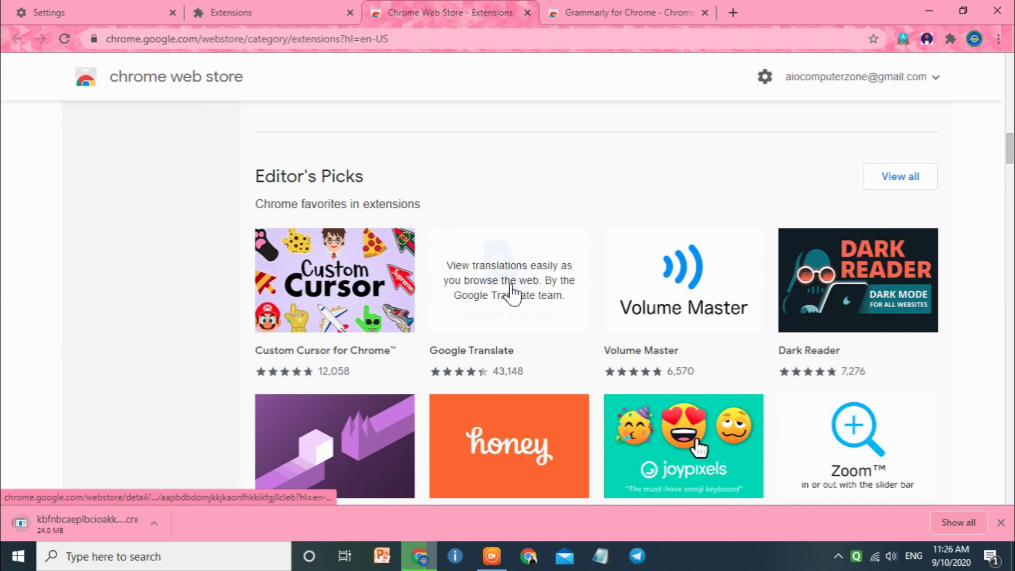
left_click(512, 298)
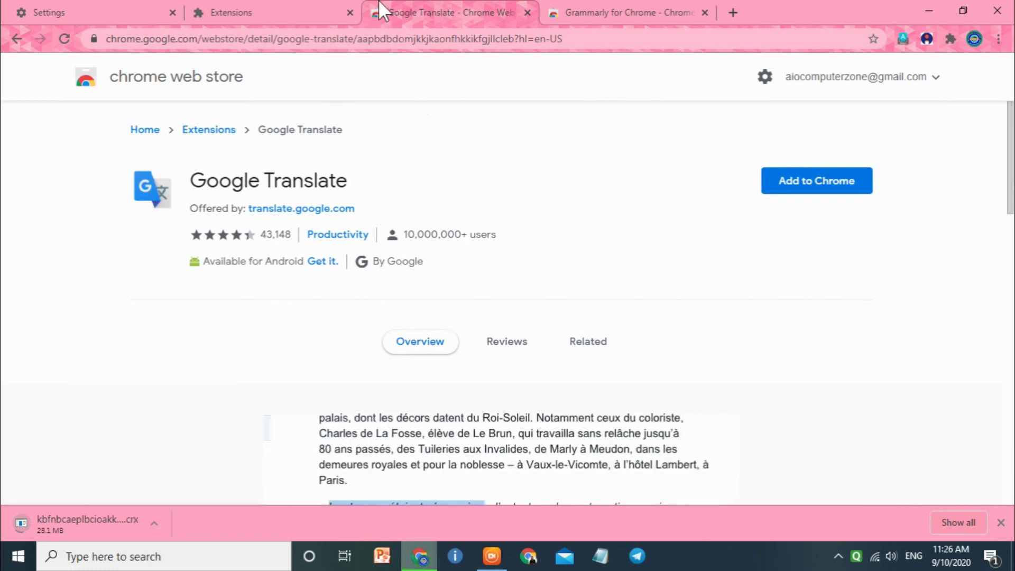
- Open another Chrome Web Store tab from the Extensions page and browse its listings
left_click(328, 12)
left_click(74, 485)
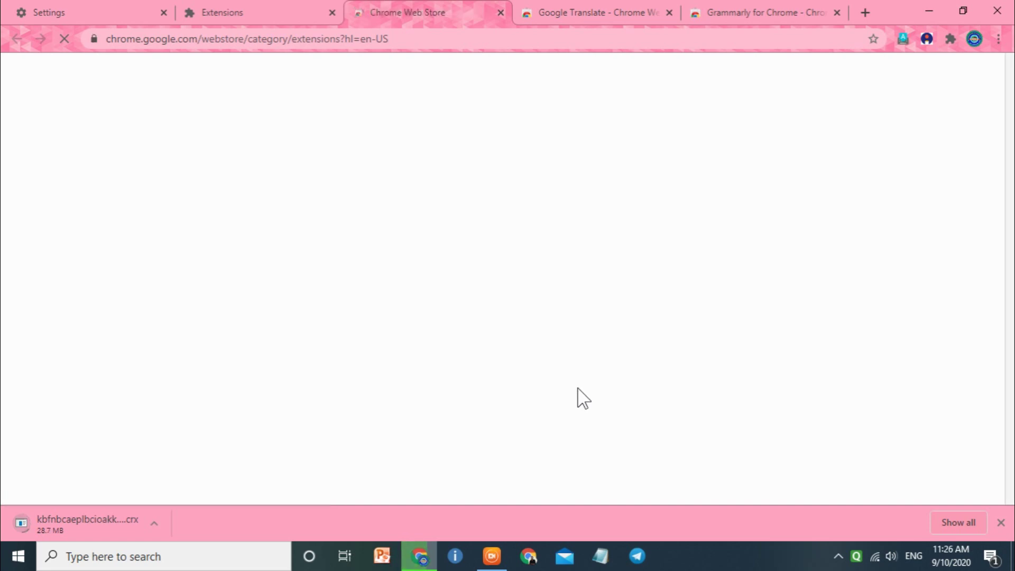
scroll(581, 398, "down", 4)
scroll(579, 399, "down", 20)
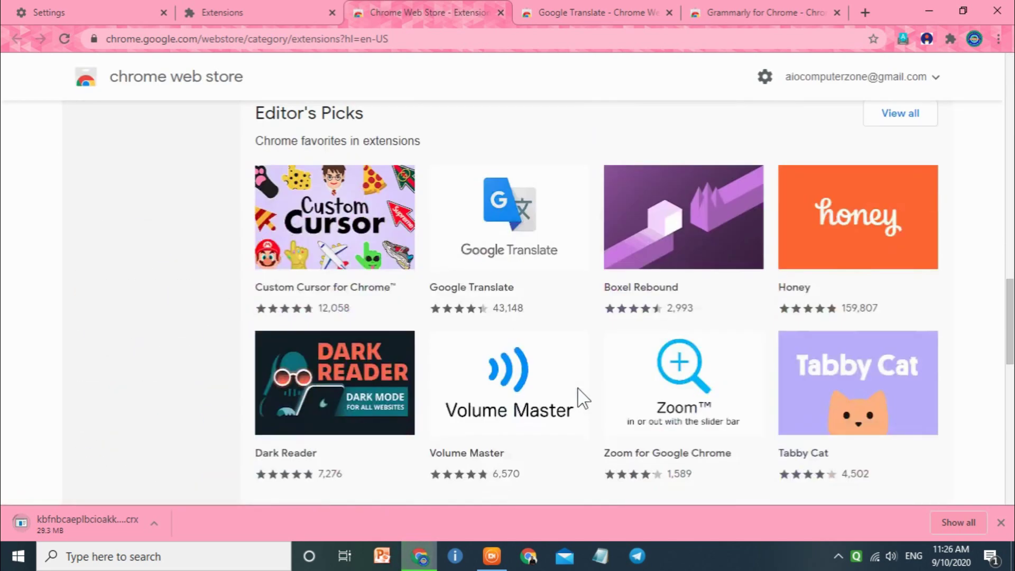
scroll(578, 399, "up", 15)
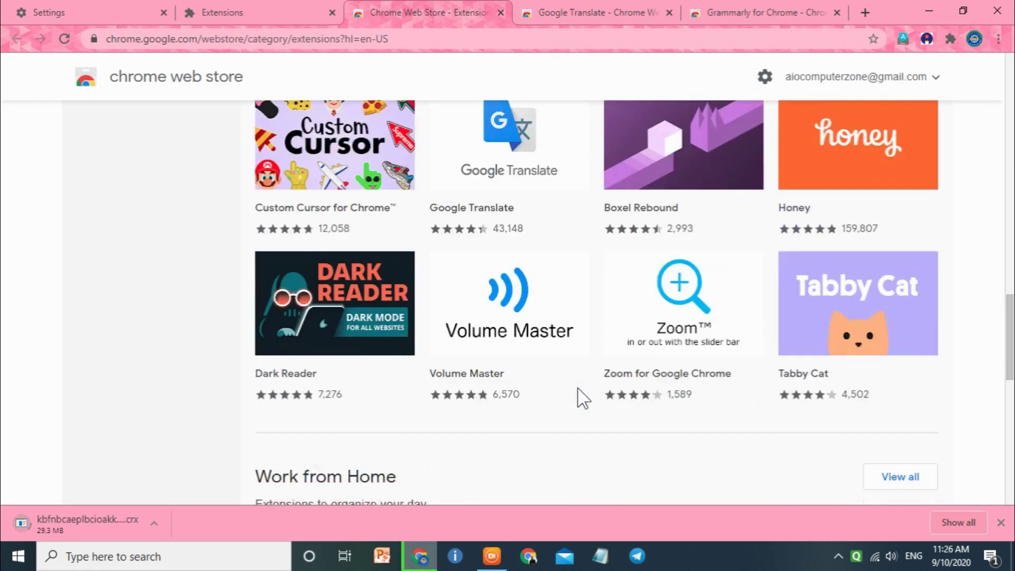
- Close the Google Translate, Web Store and Extensions tabs, then start a fresh New Tab
left_click(719, 11)
left_click(656, 14)
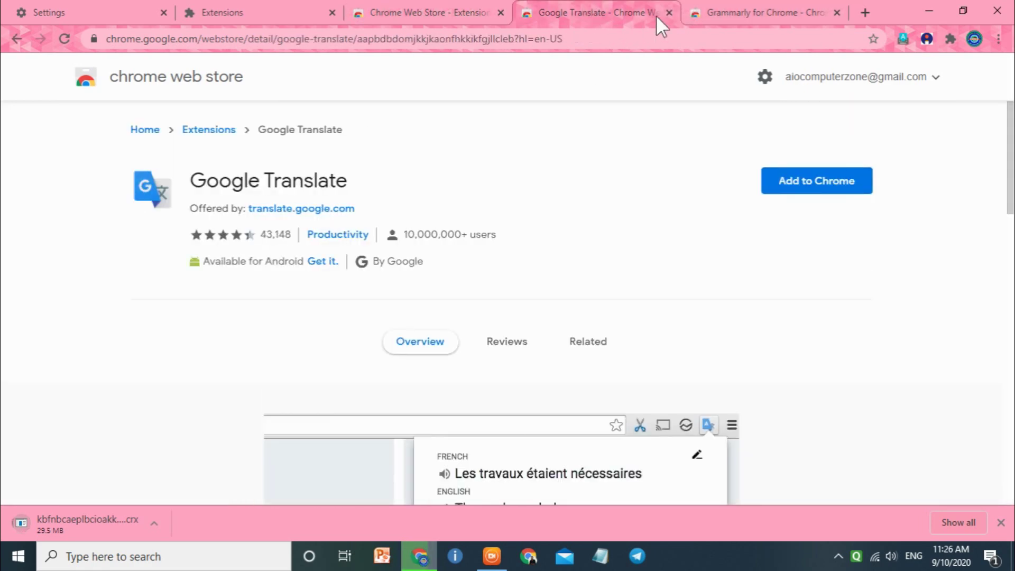
left_click(668, 12)
left_click(500, 12)
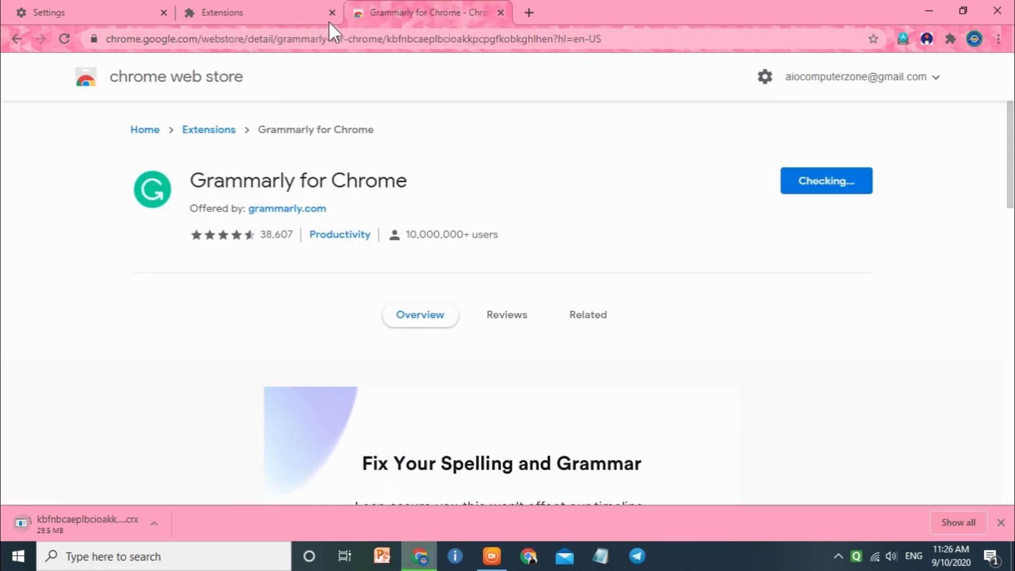
left_click(333, 12)
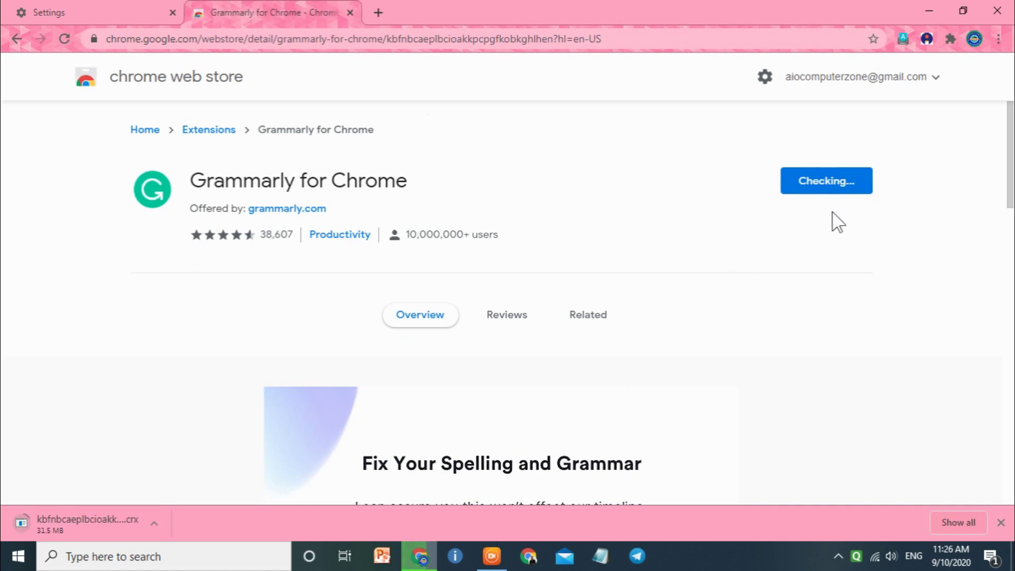
left_click(378, 12)
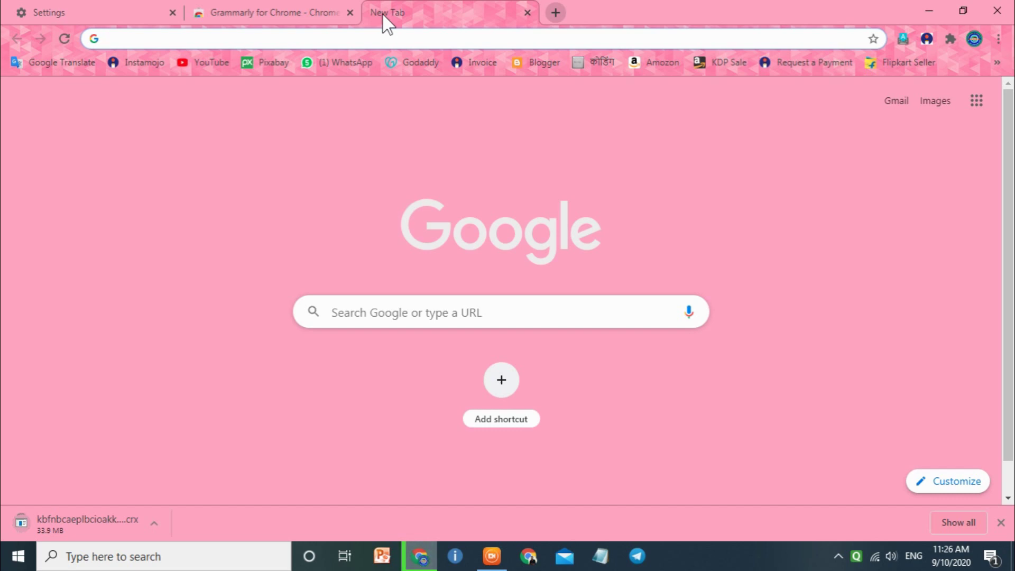
- Go to Chrome Settings > Autofill > Passwords and view the saved passwords list
left_click(997, 38)
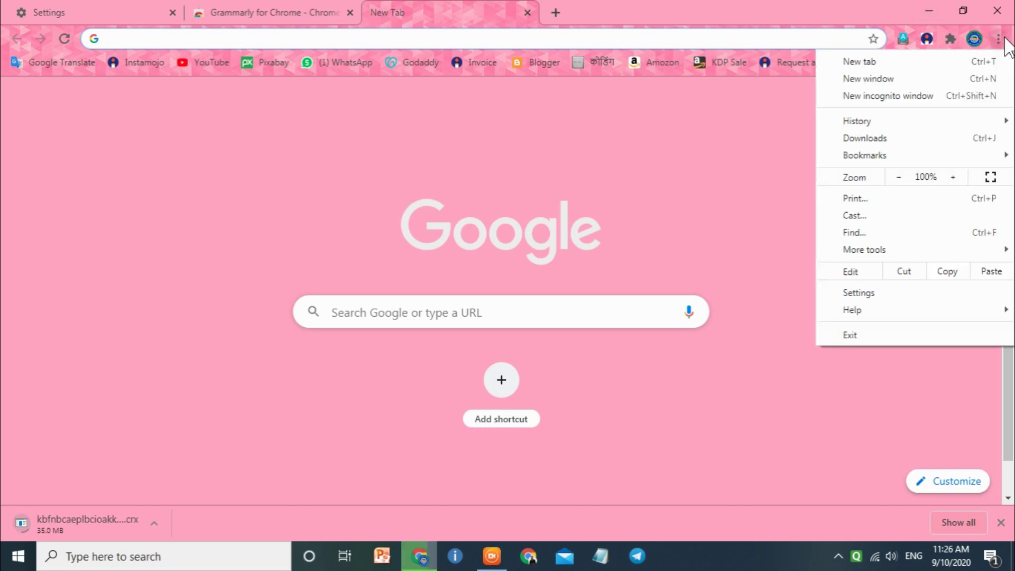
left_click(850, 292)
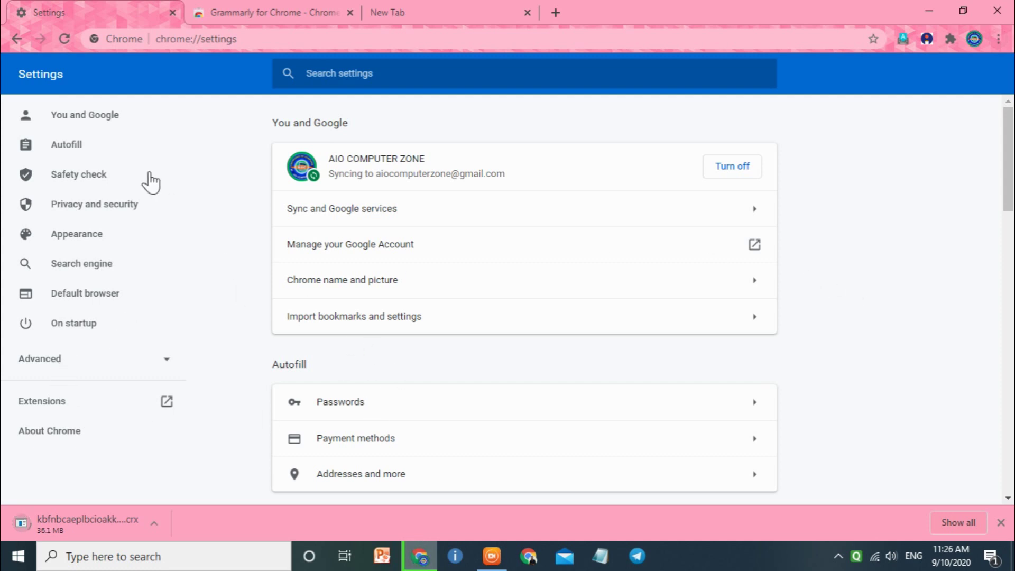
scroll(338, 375, "down", 4)
scroll(354, 401, "up", 4)
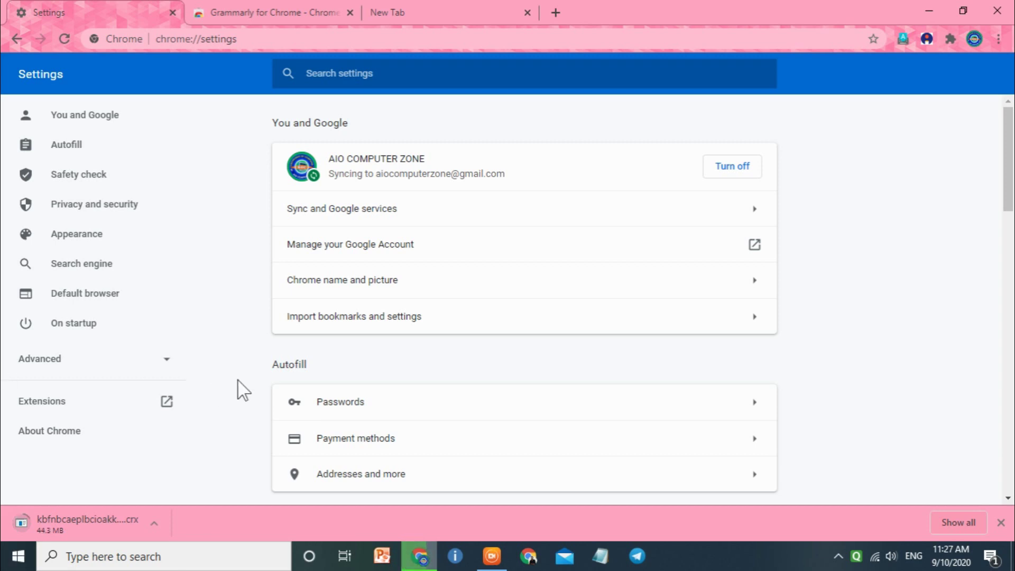
scroll(350, 414, "down", 1)
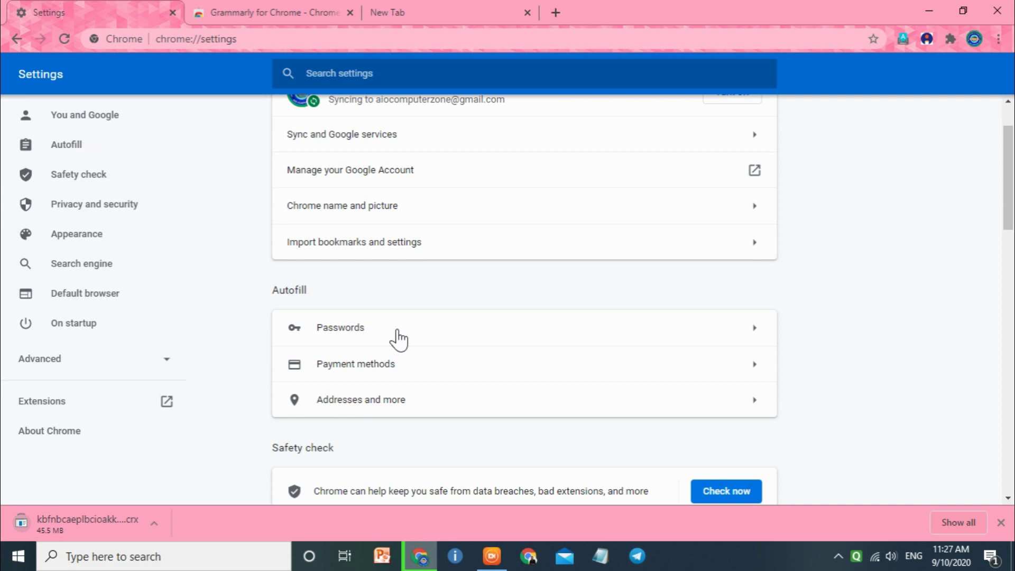
left_click(398, 338)
scroll(436, 353, "down", 5)
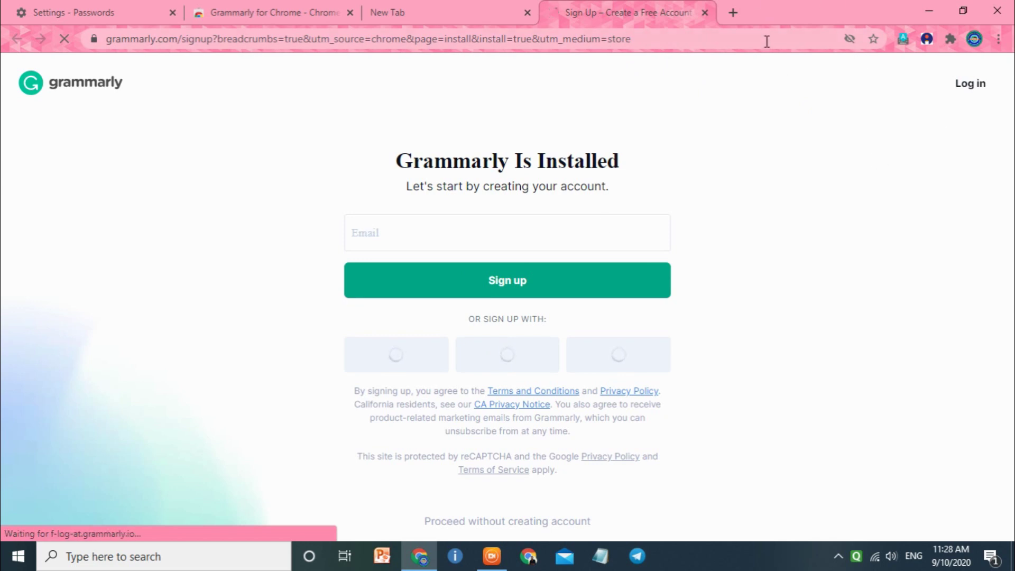
- Close the Grammarly sign-up tab and return to the Passwords settings tab
left_click(705, 14)
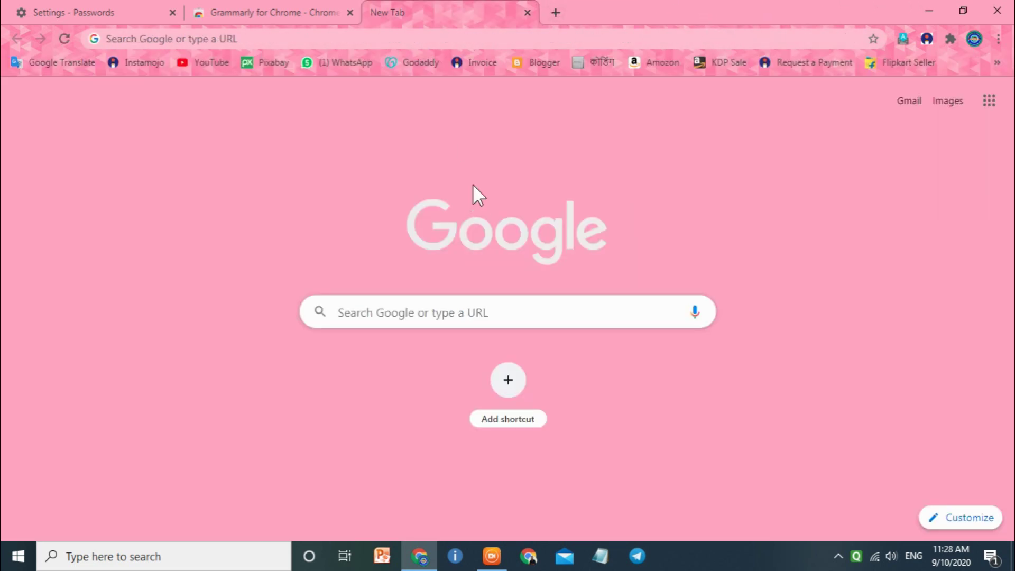
left_click(328, 11)
left_click(401, 11)
left_click(95, 12)
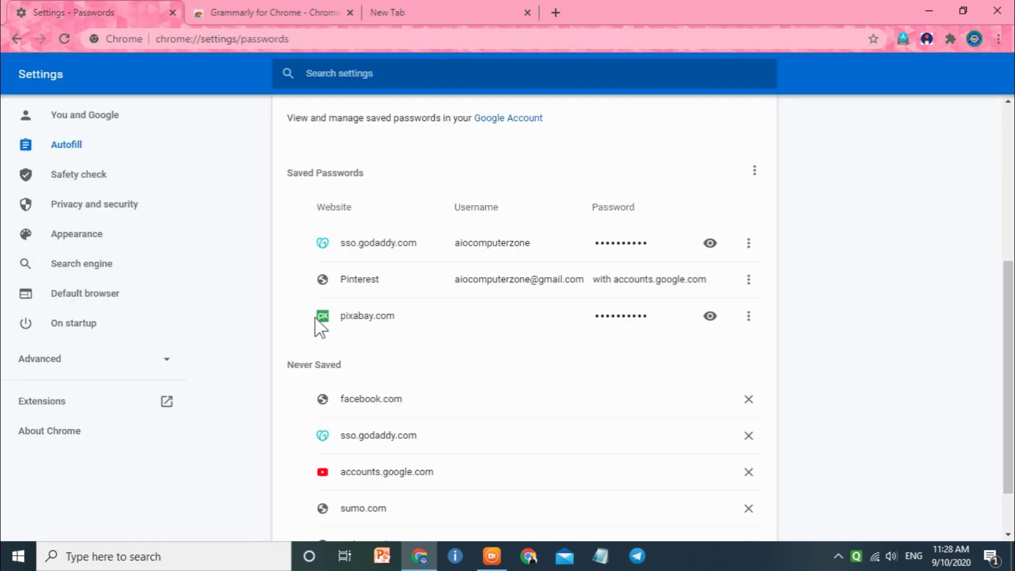
- Jump to the On startup section, leaving 'Open the New Tab page' selected
scroll(441, 404, "up", 5)
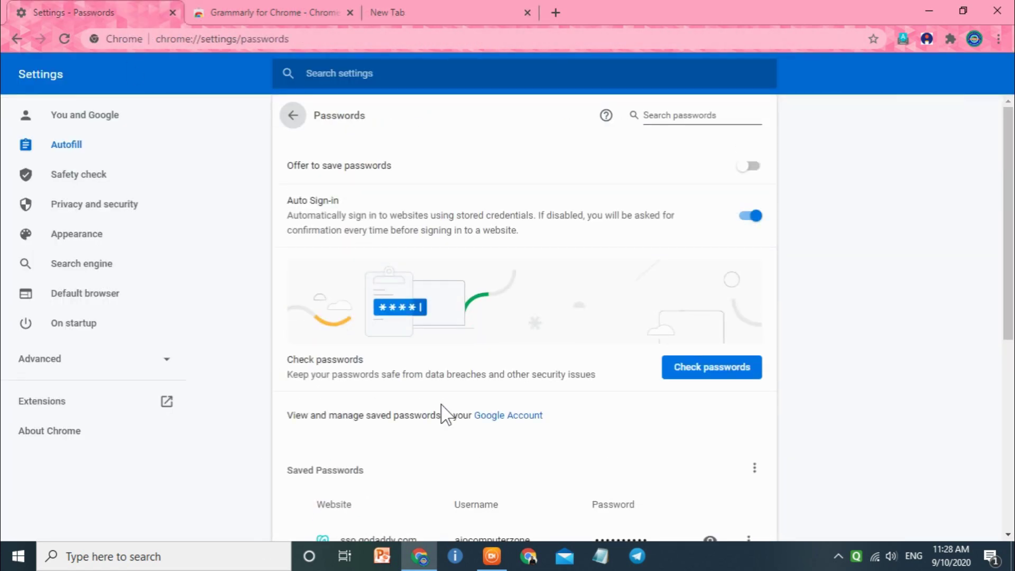
scroll(444, 414, "down", 6)
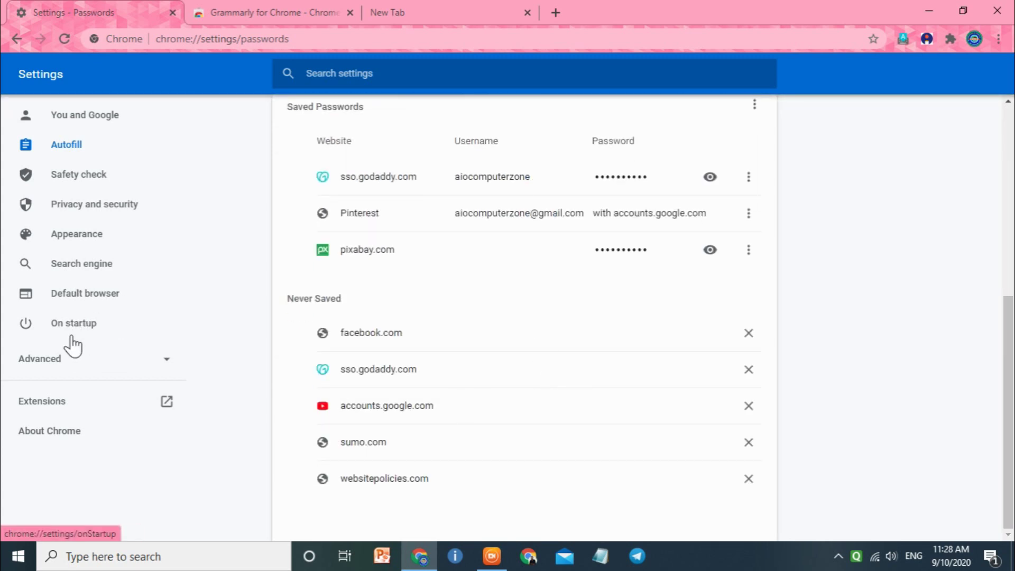
left_click(134, 324)
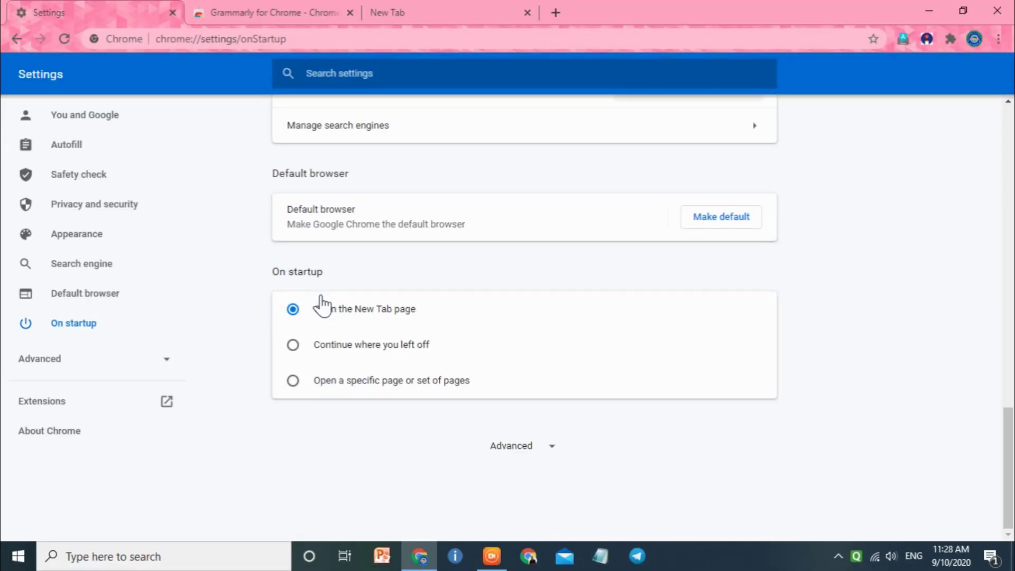
mouse_move(243, 277)
left_mouse_down()
mouse_move(301, 332)
mouse_move(623, 429)
left_mouse_up()
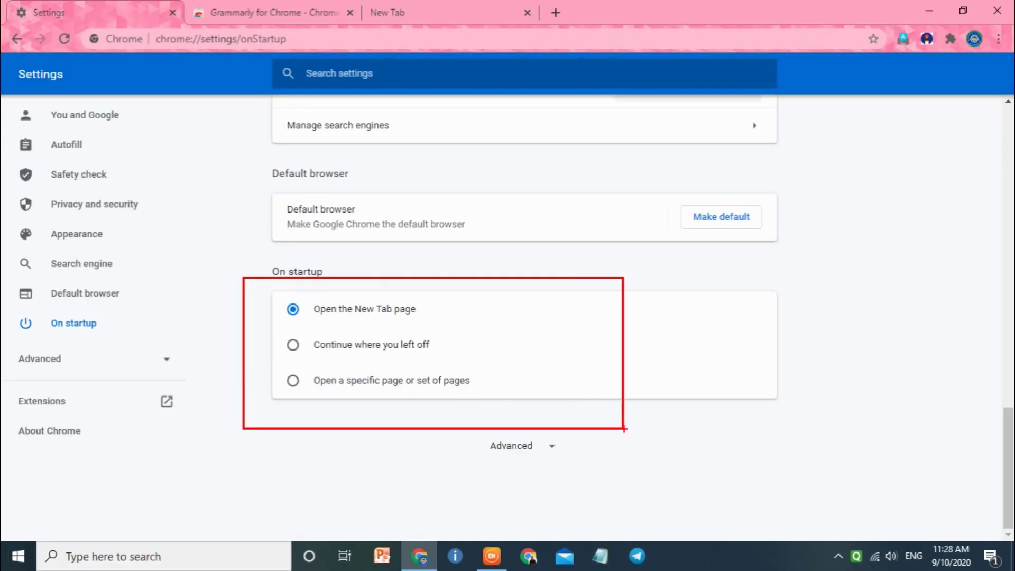
left_click_drag(258, 333, 342, 293)
left_click_drag(263, 366, 298, 335)
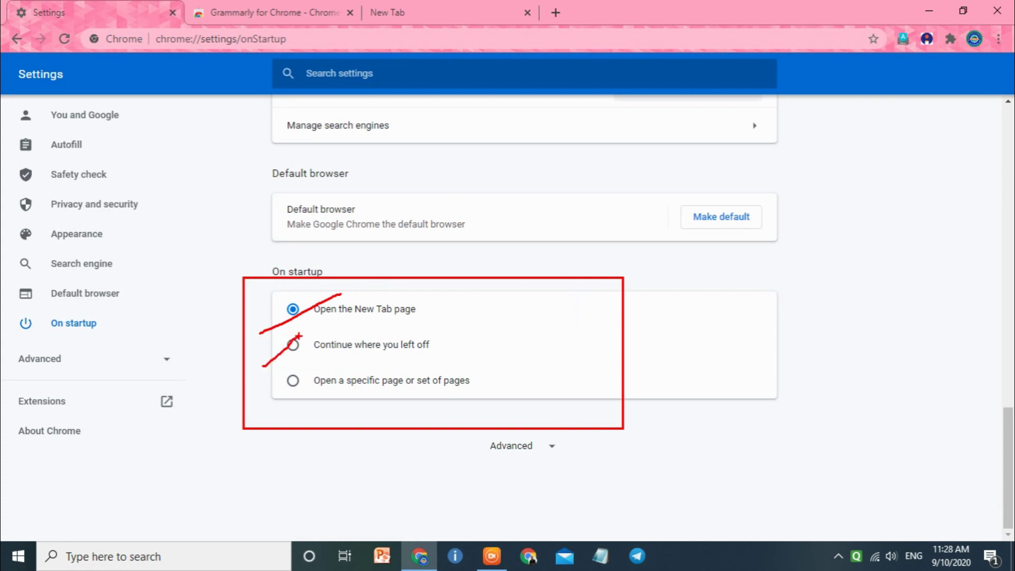
left_click_drag(277, 421, 321, 362)
key("Escape")
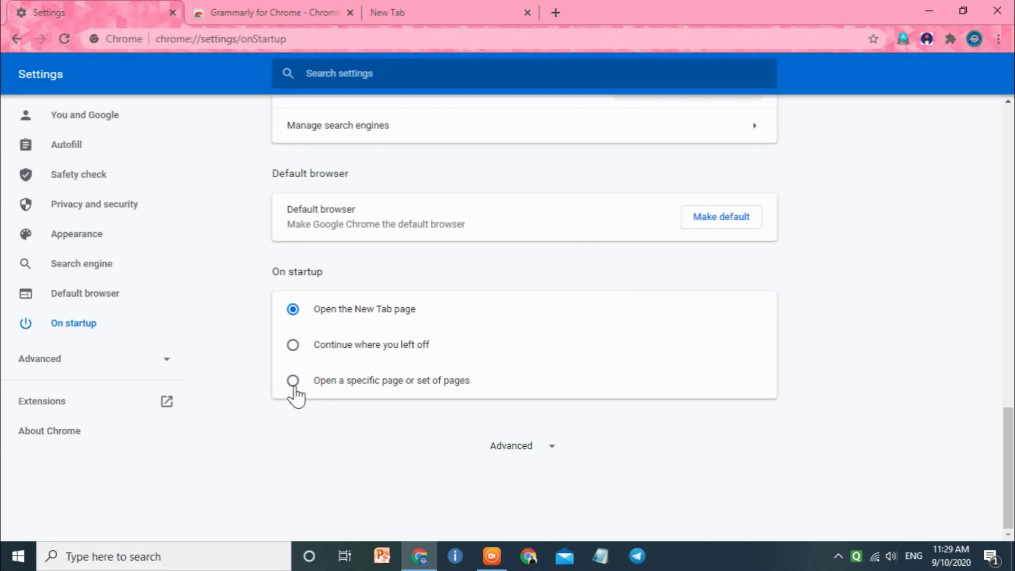
left_click(292, 380)
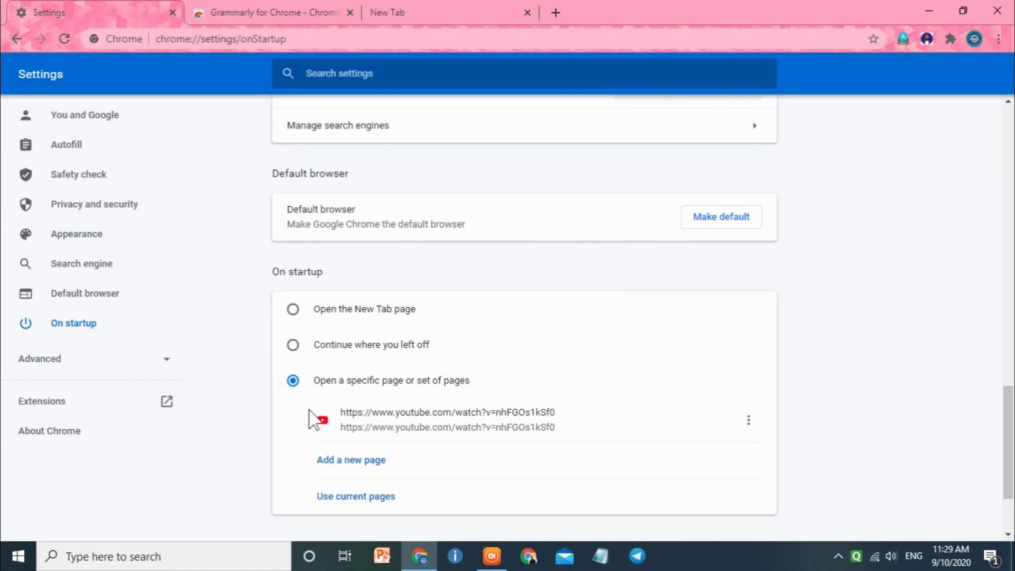
scroll(343, 417, "down", 1)
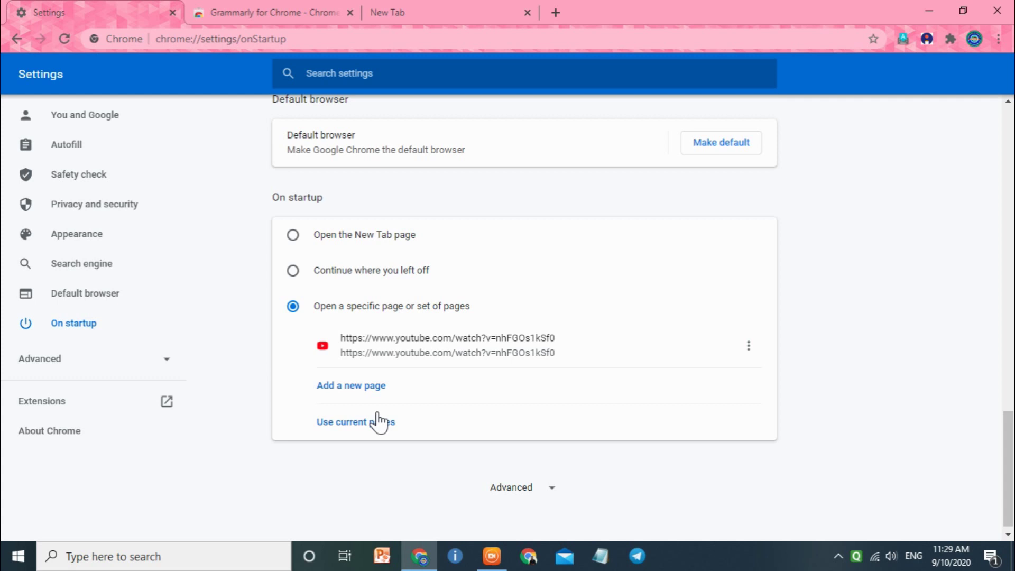
left_click(378, 387)
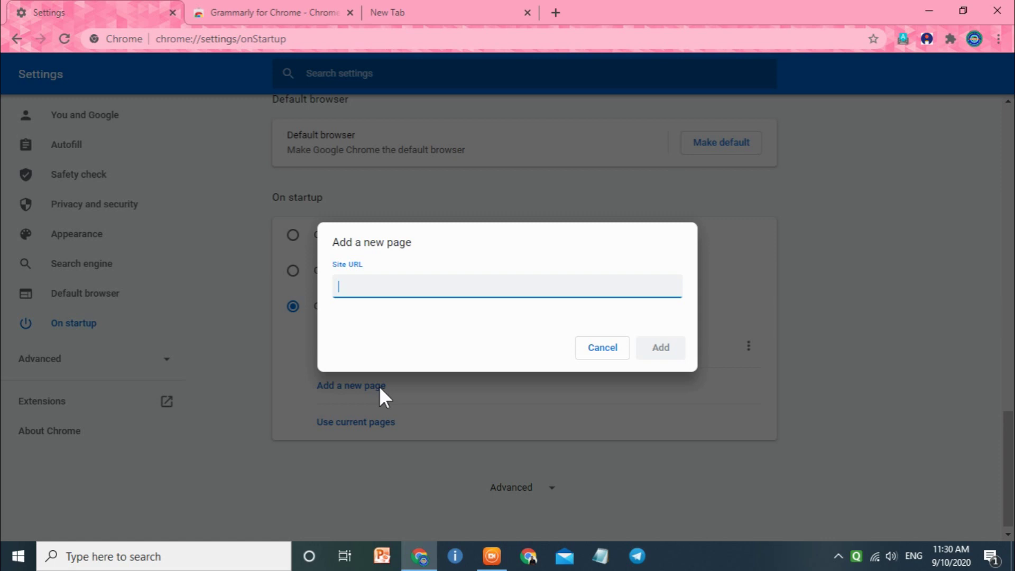
left_click(597, 350)
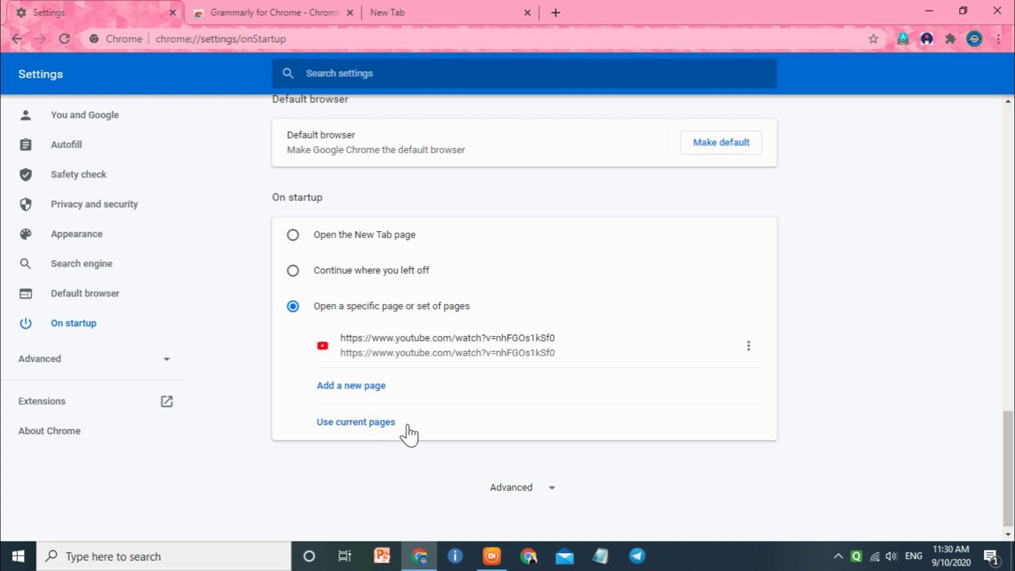
scroll(469, 319, "up", 3)
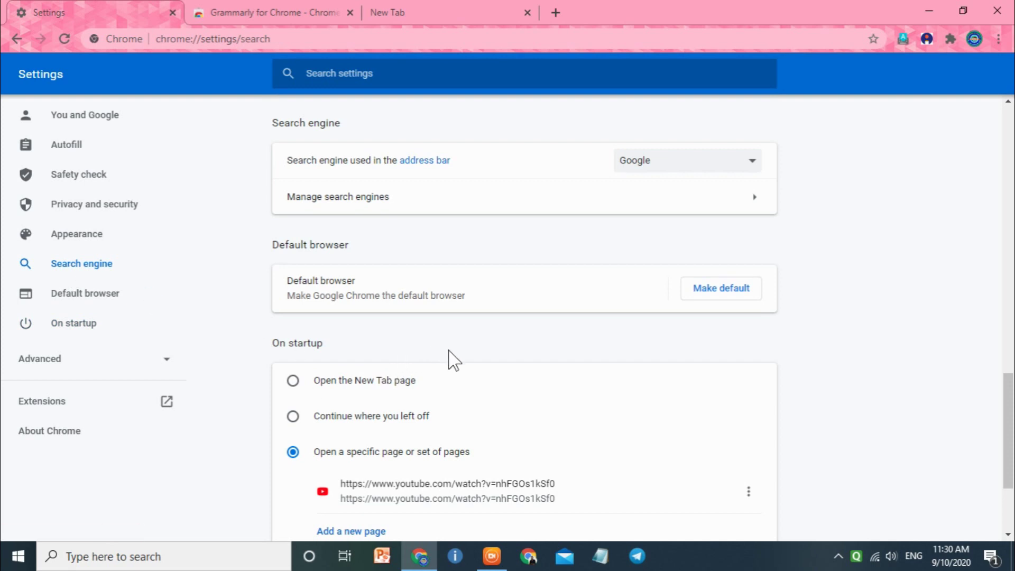
scroll(455, 361, "up", 1)
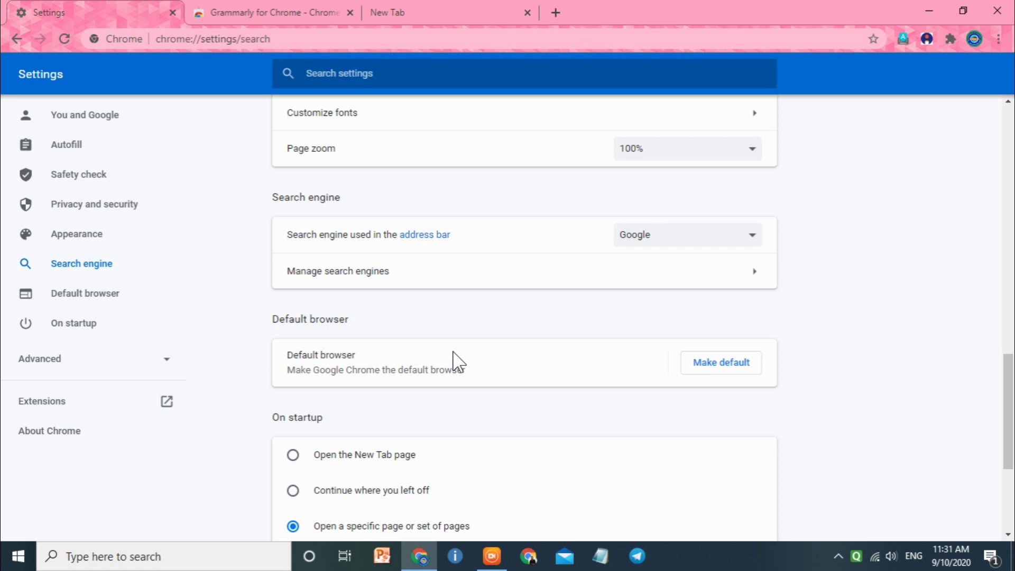
left_click(692, 236)
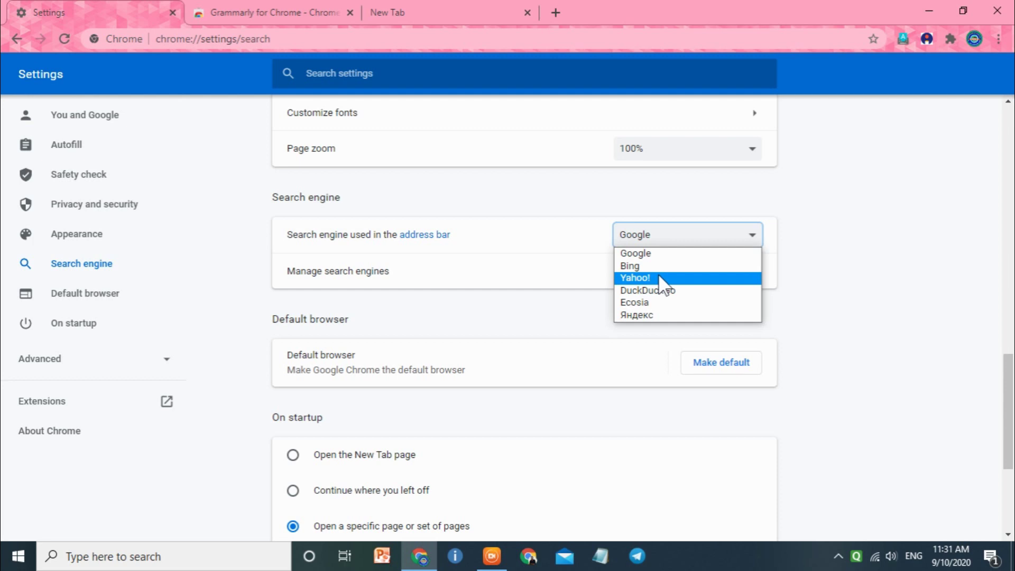
left_click(849, 306)
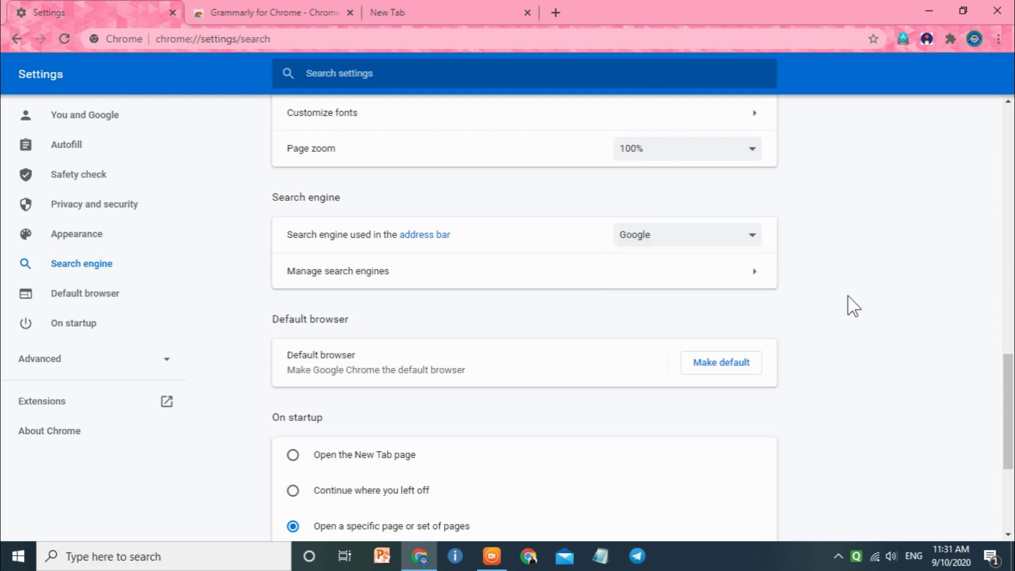
scroll(660, 330, "down", 1)
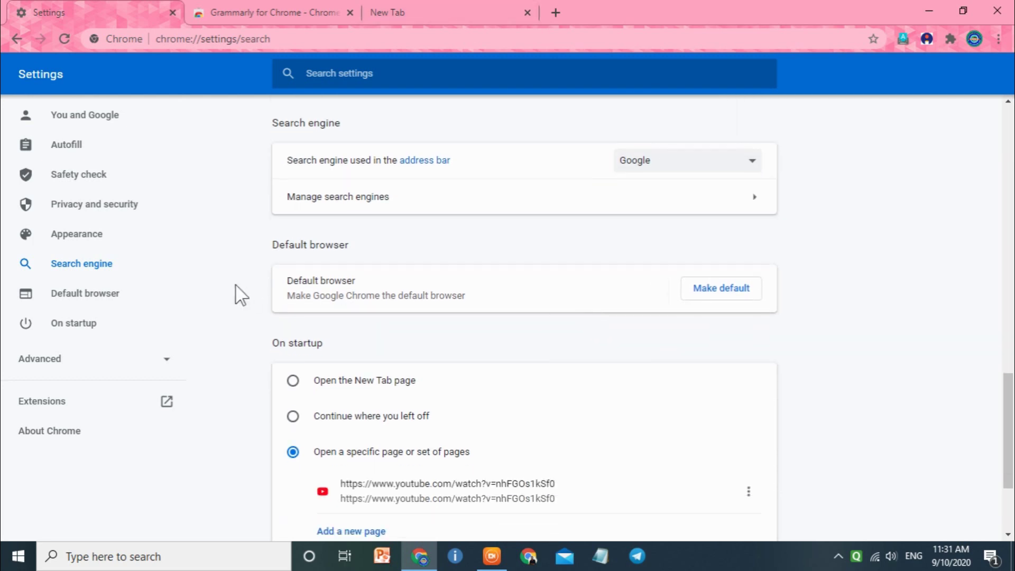
- Show the Default browser section, where Chrome is not yet the default and offers Make default
left_click(88, 296)
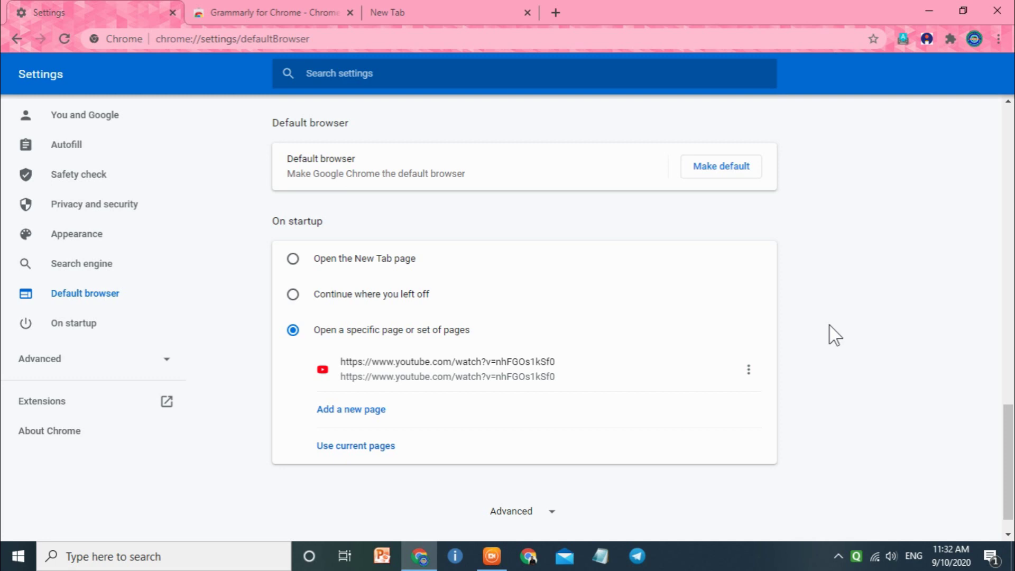
scroll(586, 272, "up", 3)
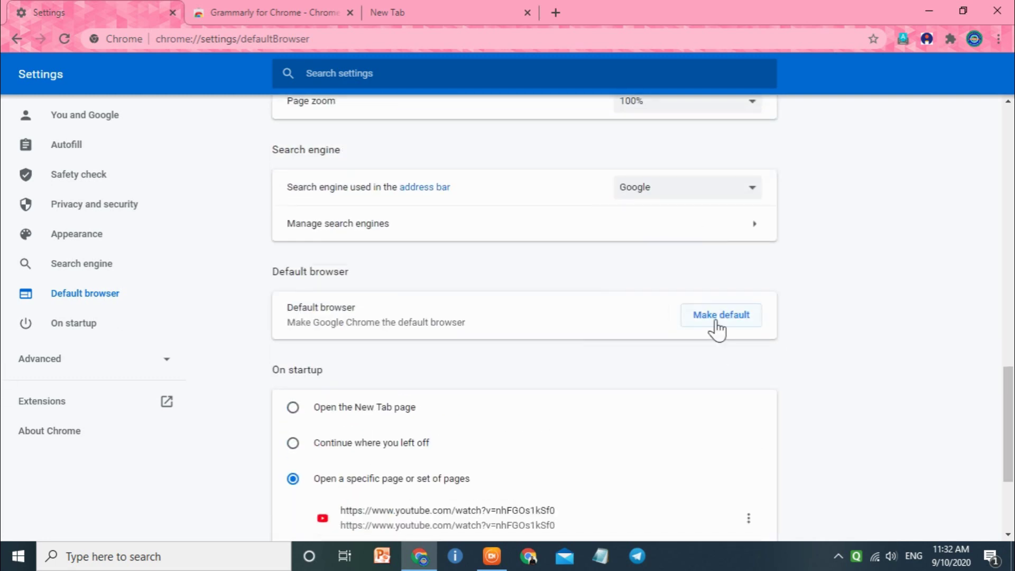
- Set Google Chrome as the Windows default web browser in Default apps, then close Windows Settings
left_click(715, 317)
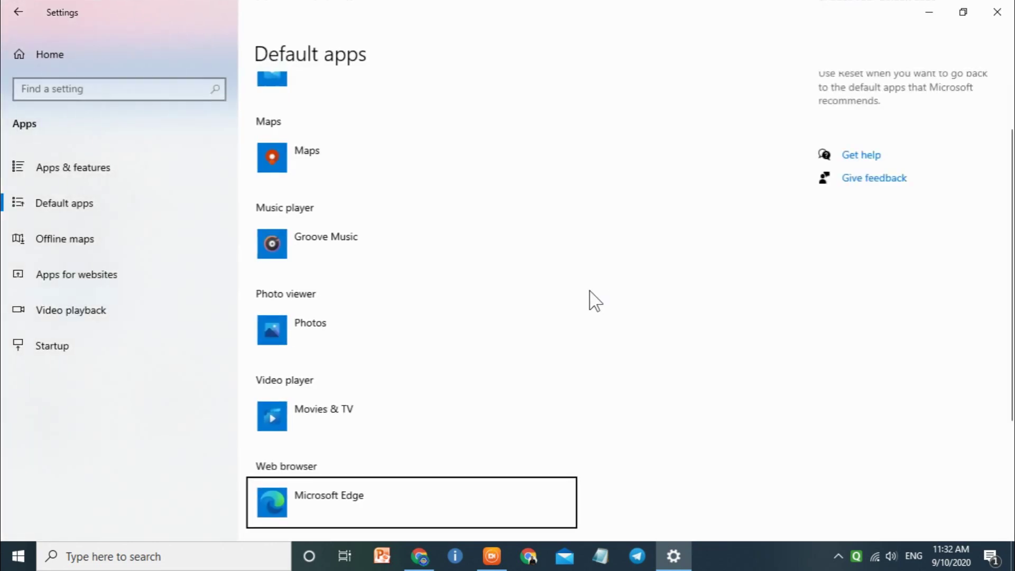
scroll(402, 481, "down", 3)
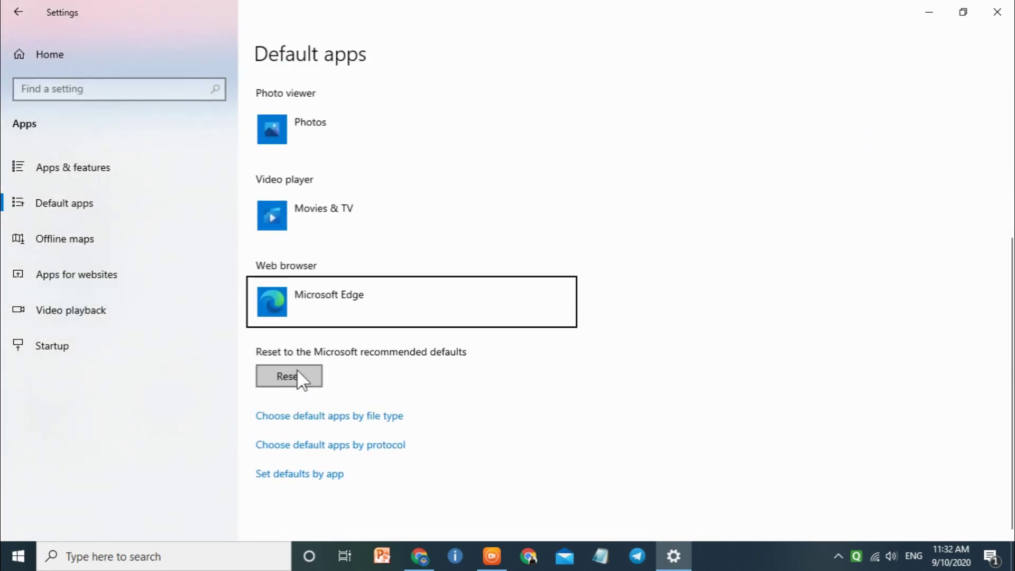
left_click(344, 291)
left_click(416, 309)
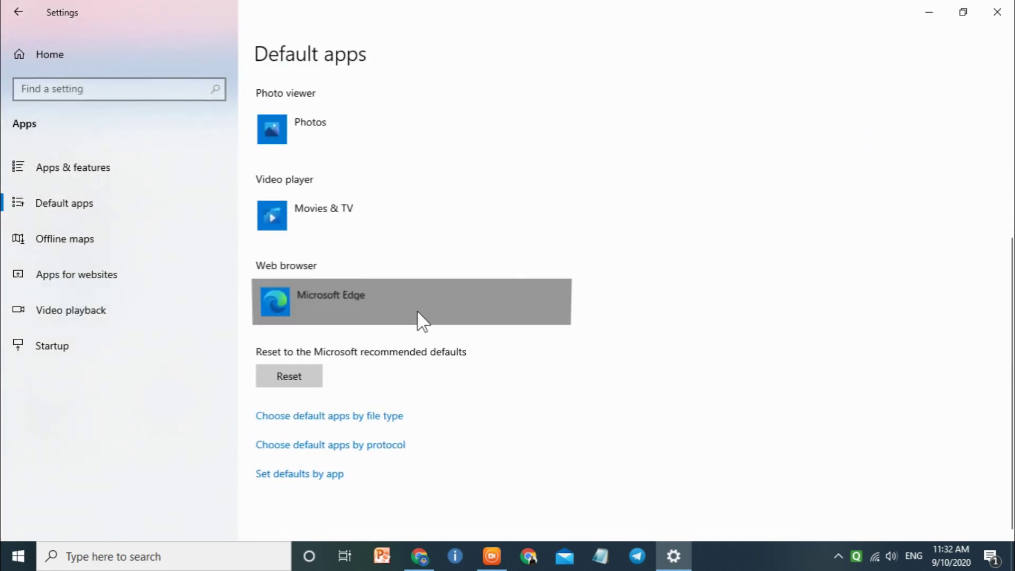
left_click(373, 156)
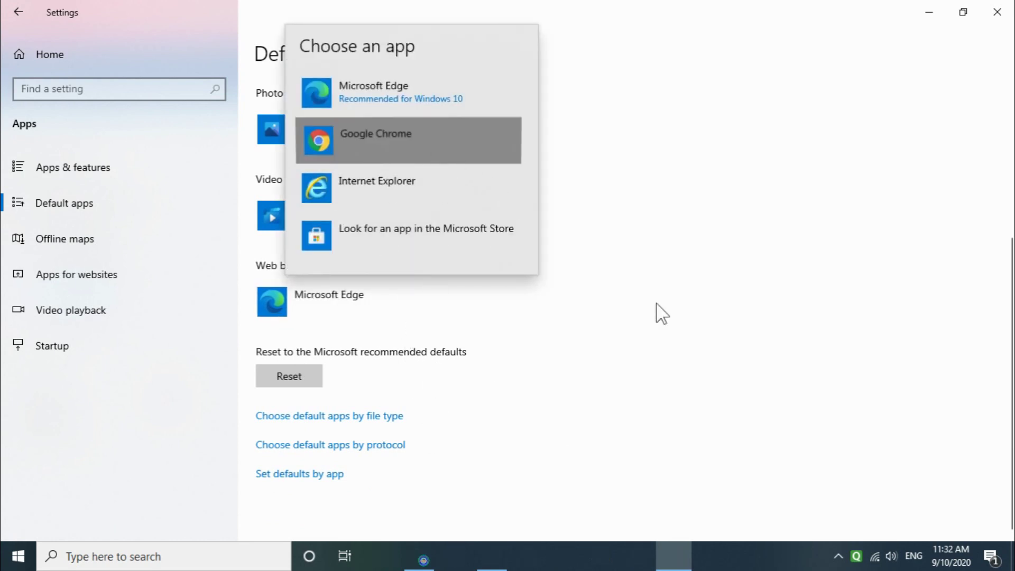
left_click(1000, 21)
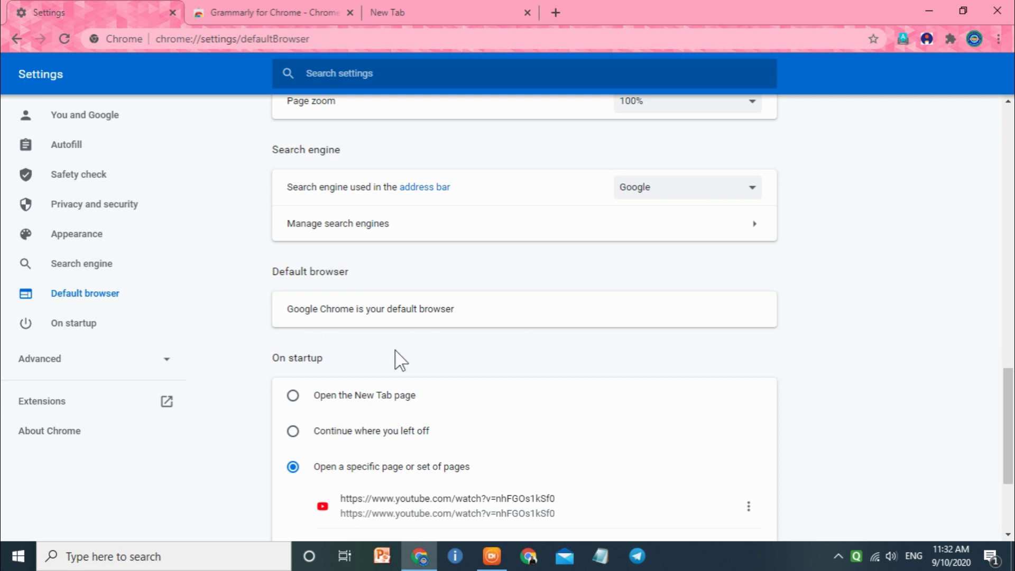
- Reset the Chrome theme from Pink Triangles back to the default appearance
scroll(230, 368, "up", 2)
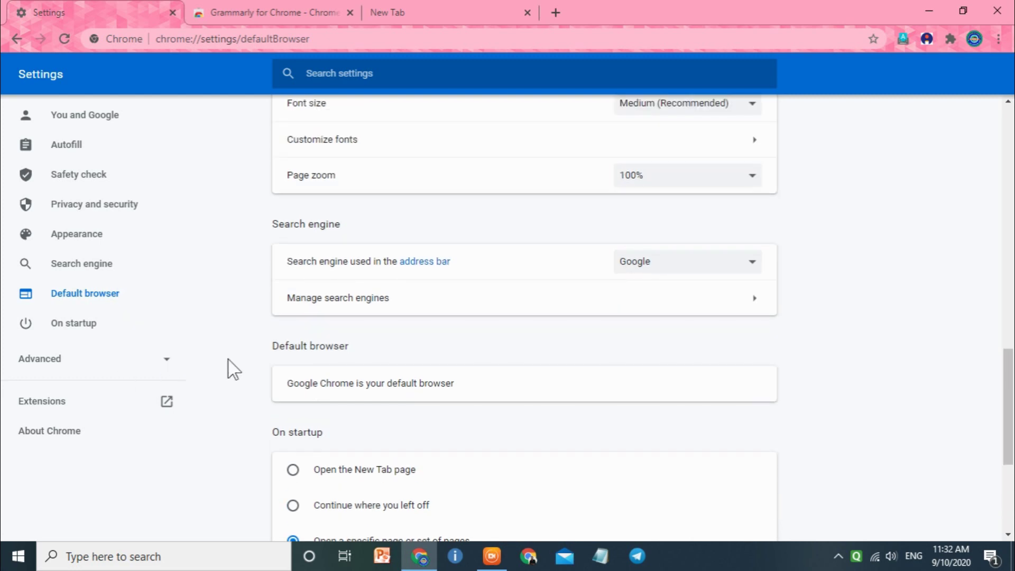
scroll(233, 369, "up", 7)
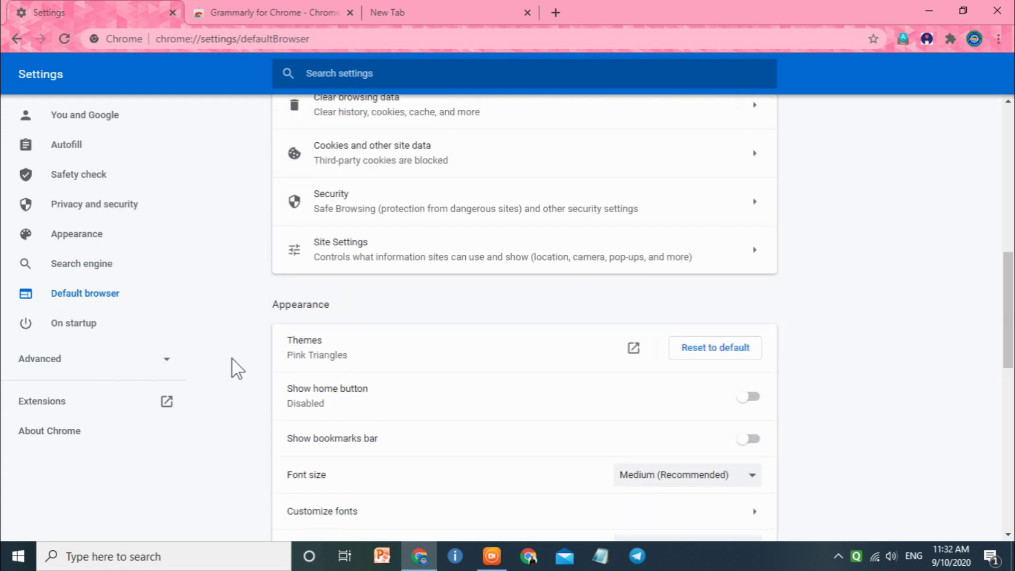
left_click(101, 216)
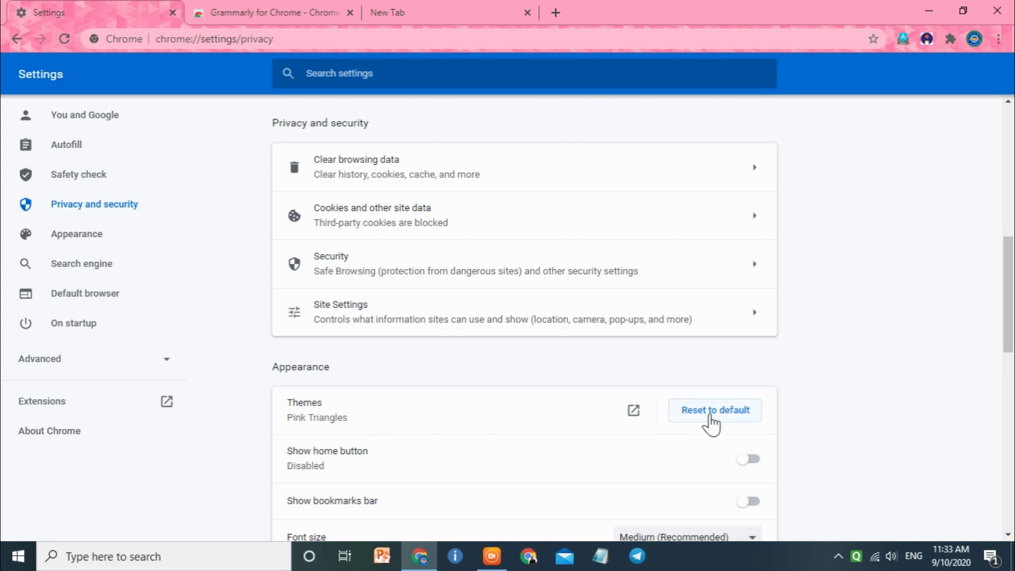
left_click(711, 417)
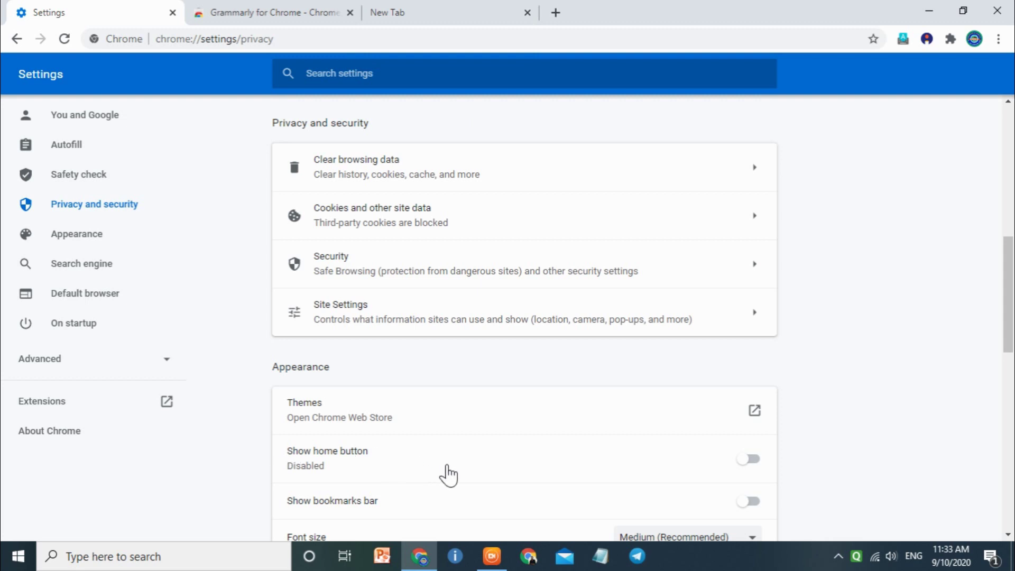
scroll(461, 452, "up", 3)
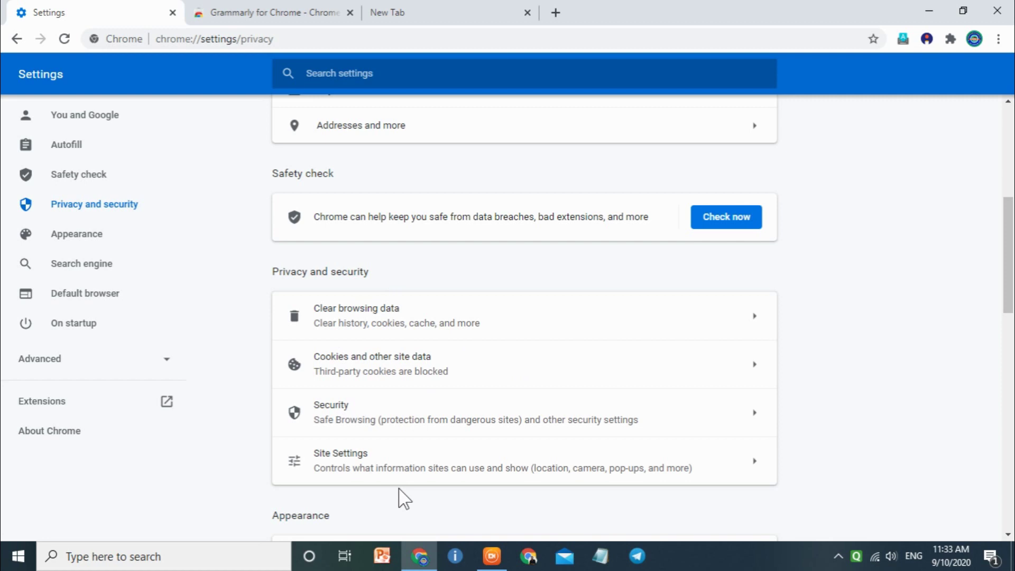
left_click(421, 325)
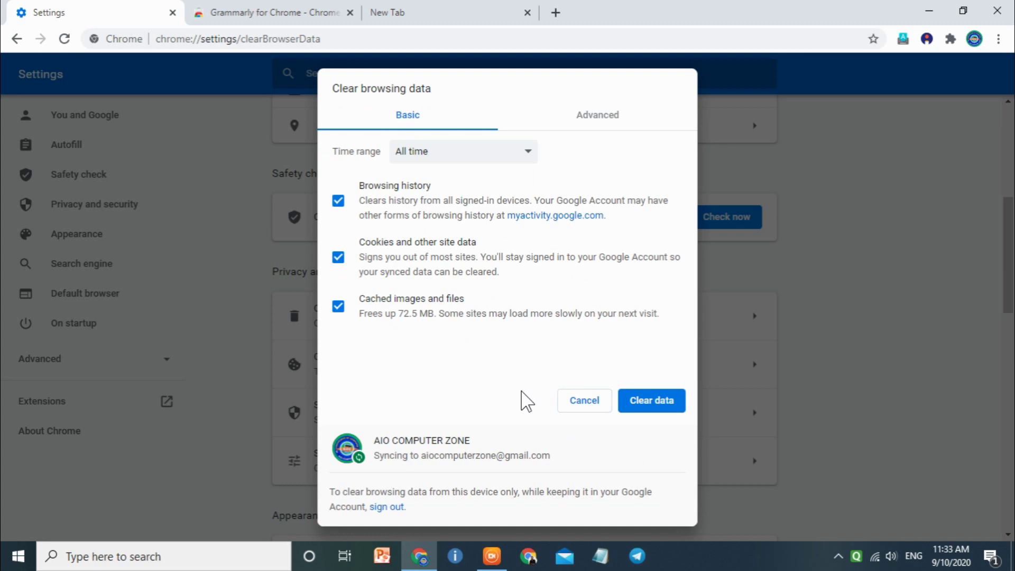
left_click(586, 408)
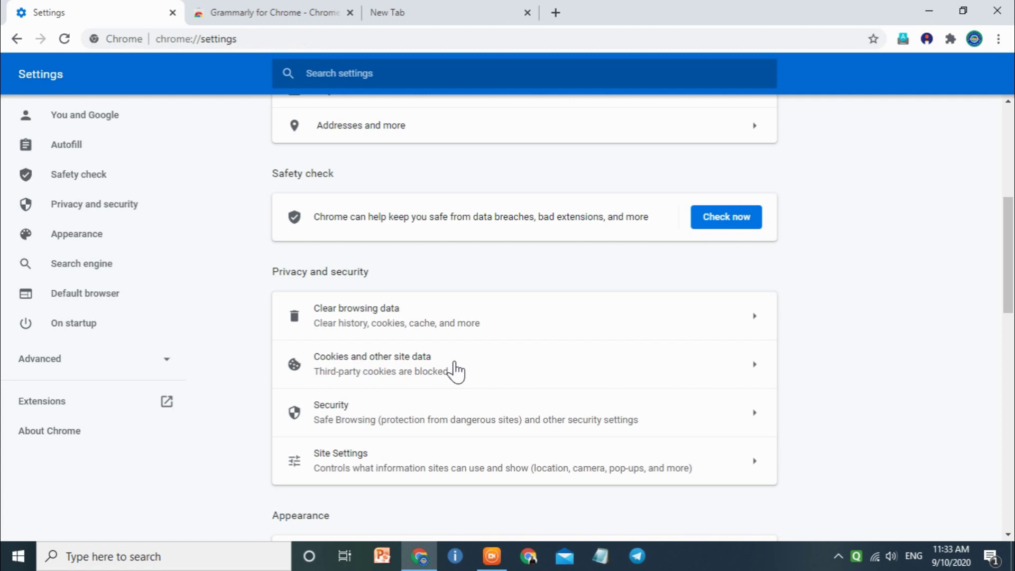
left_click(482, 384)
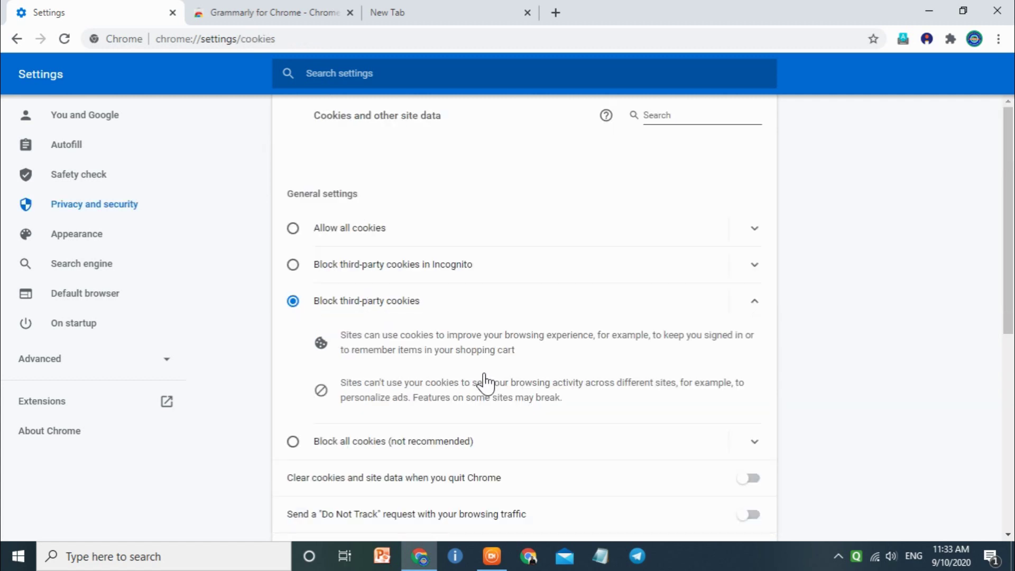
scroll(484, 383, "down", 8)
scroll(485, 384, "down", 2)
scroll(485, 385, "up", 10)
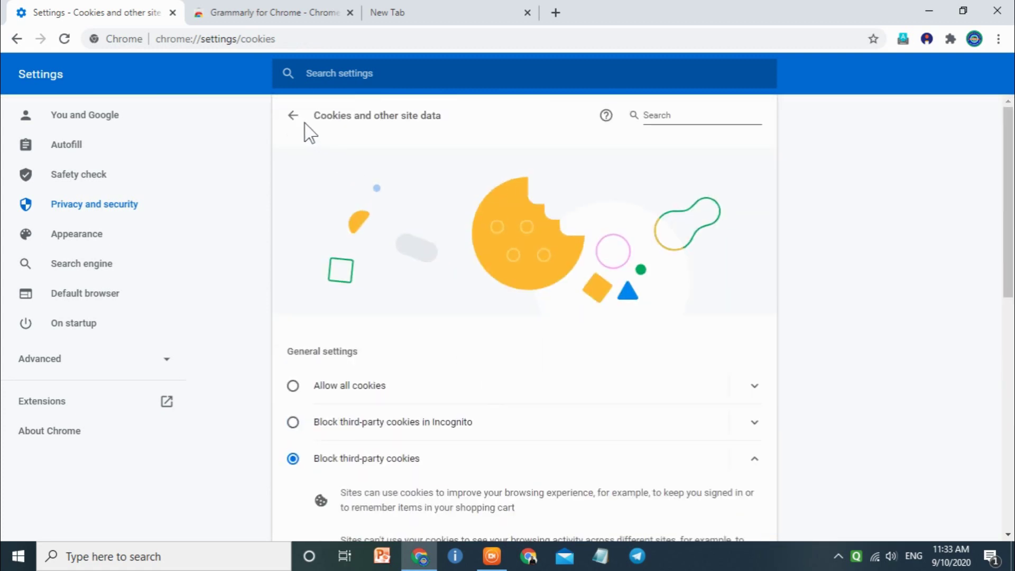
left_click(292, 115)
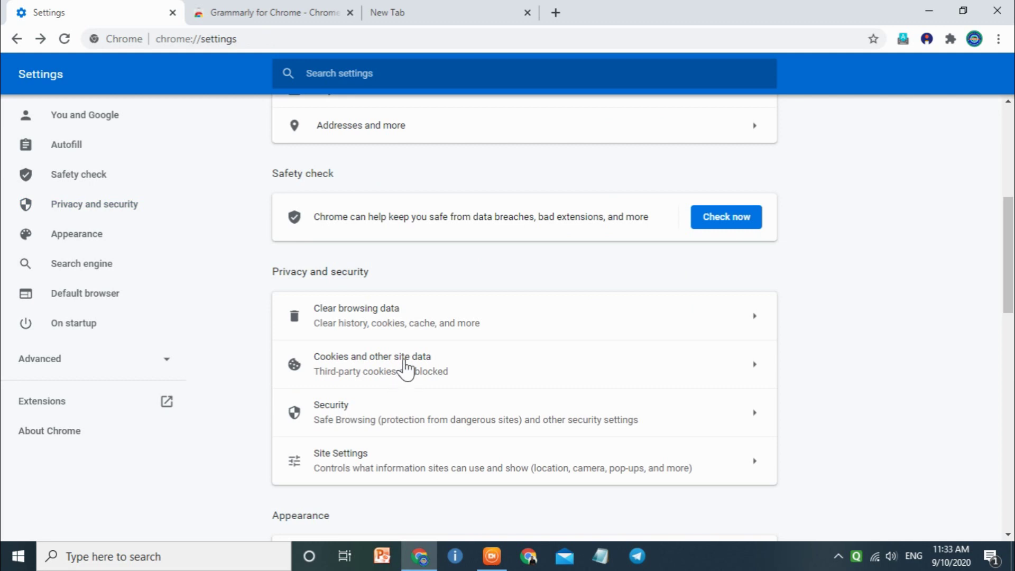
- Review the Security page: Safe Browsing stays on Standard protection and secure DNS is on
left_click(368, 416)
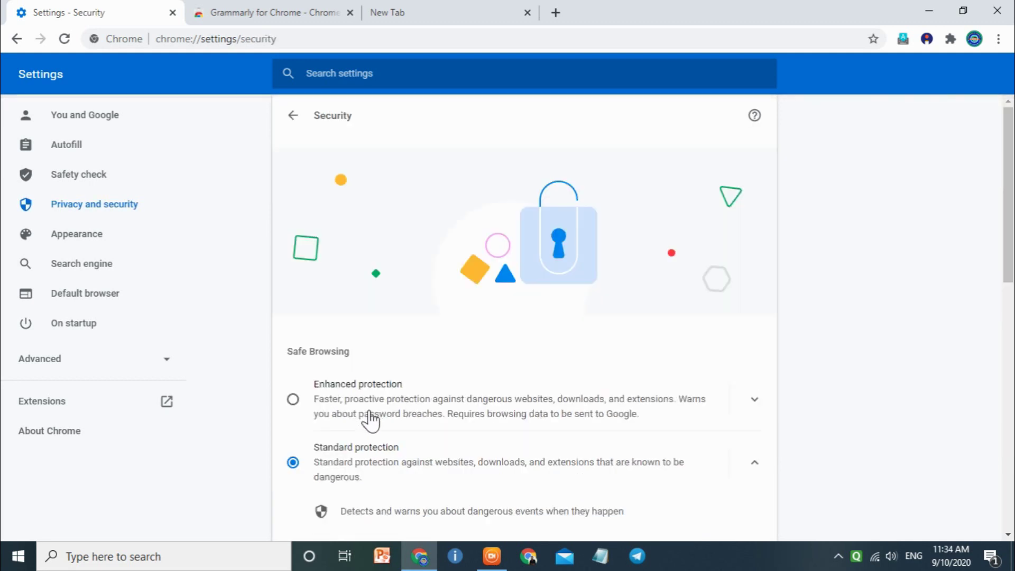
scroll(369, 417, "down", 3)
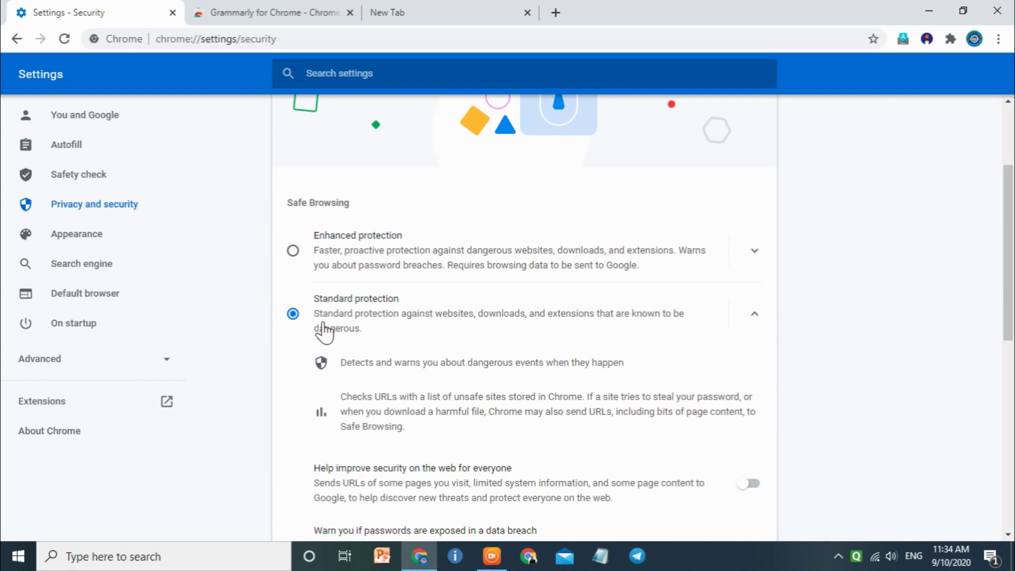
scroll(418, 400, "down", 4)
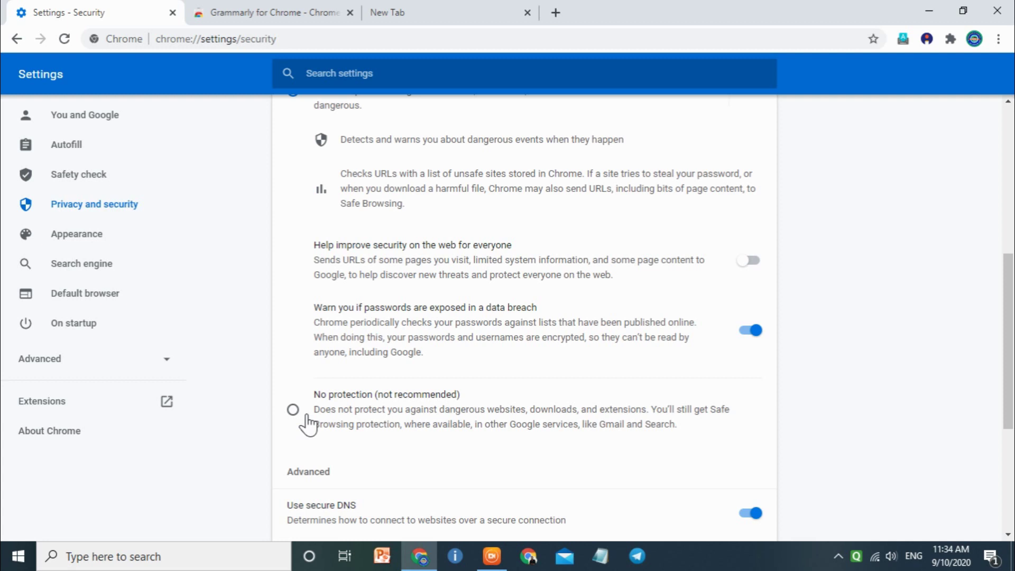
scroll(335, 412, "up", 7)
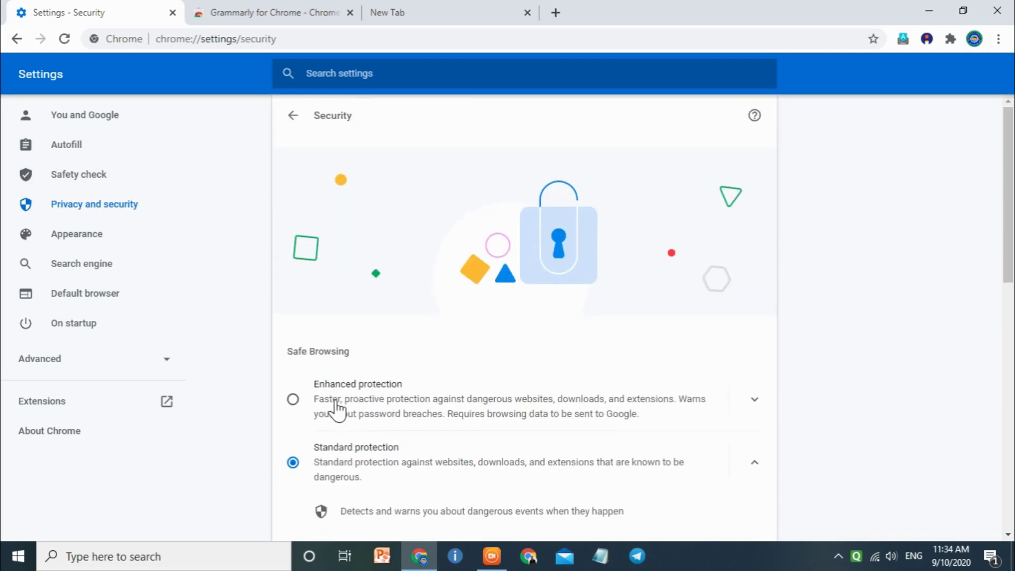
scroll(339, 411, "down", 1)
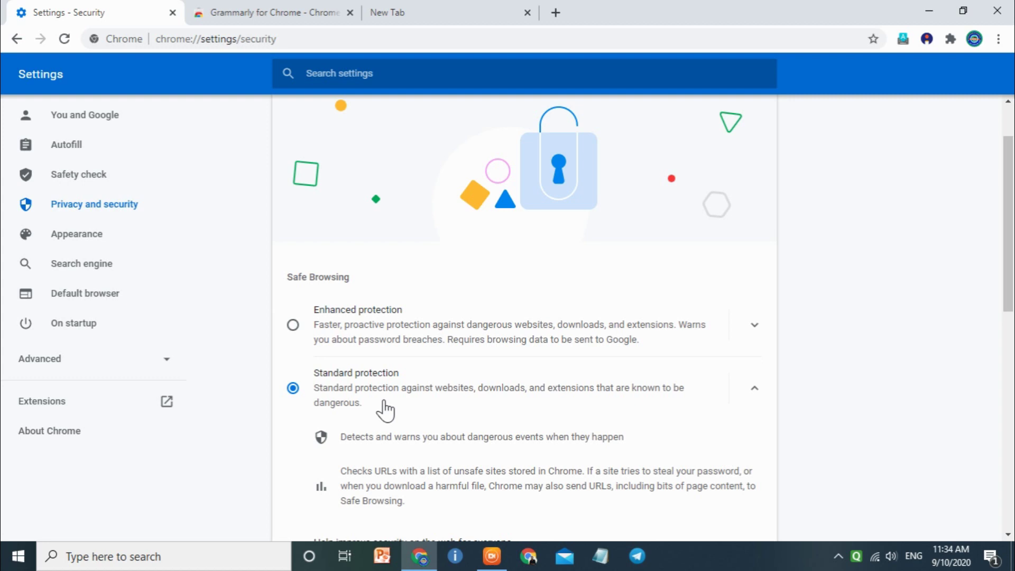
scroll(384, 410, "down", 2)
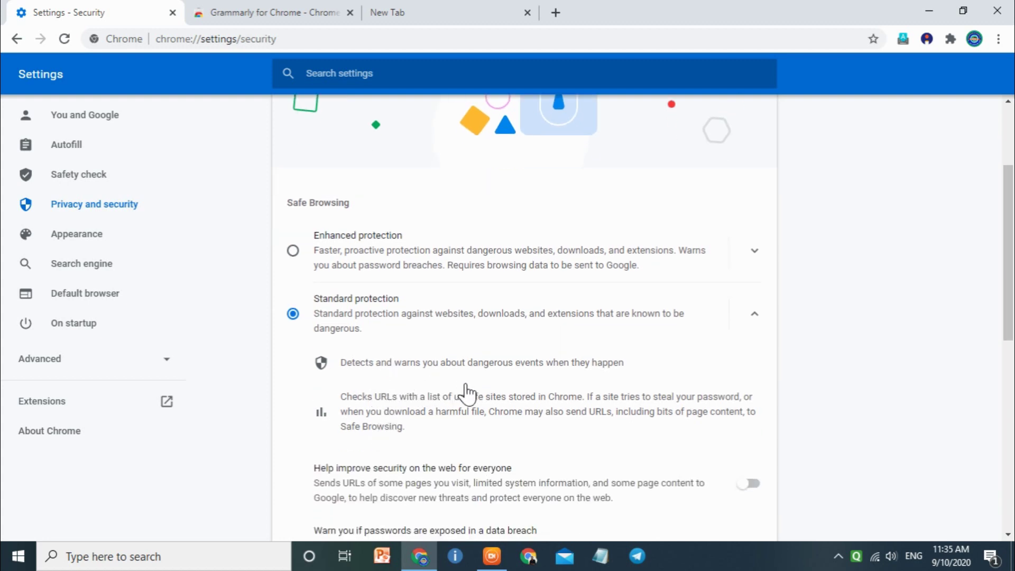
scroll(424, 419, "down", 3)
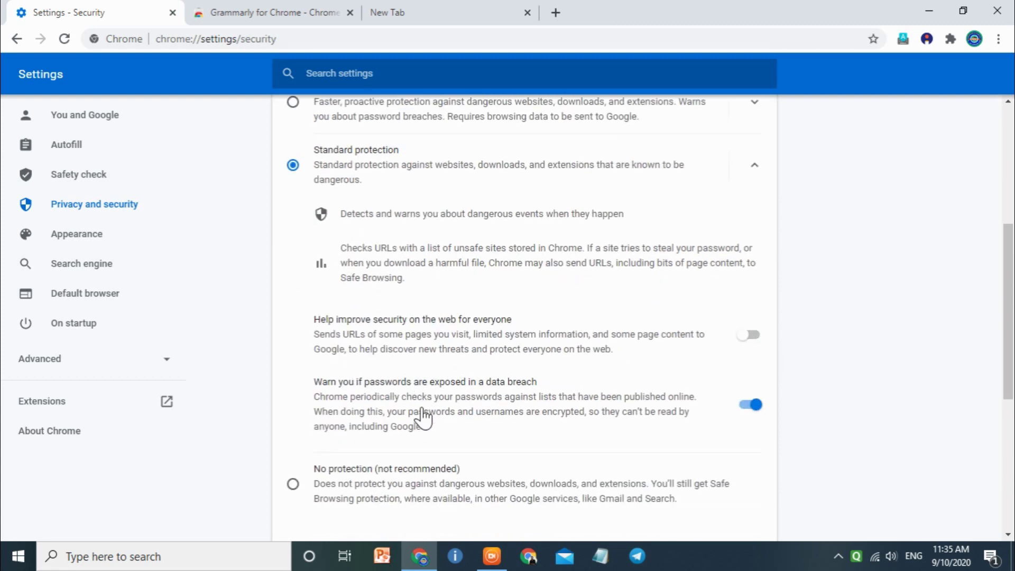
scroll(423, 419, "up", 3)
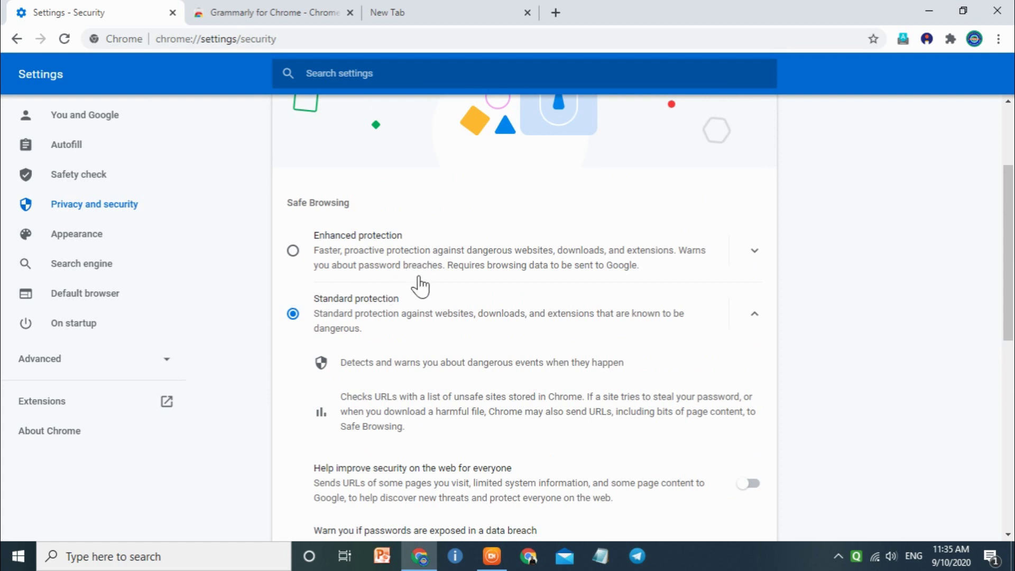
scroll(420, 286, "up", 3)
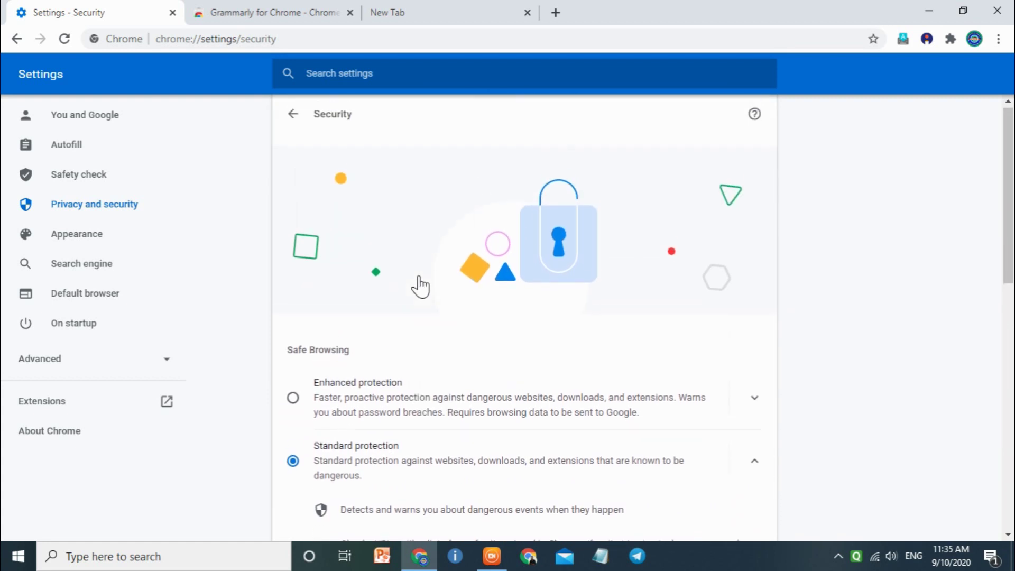
scroll(421, 288, "down", 10)
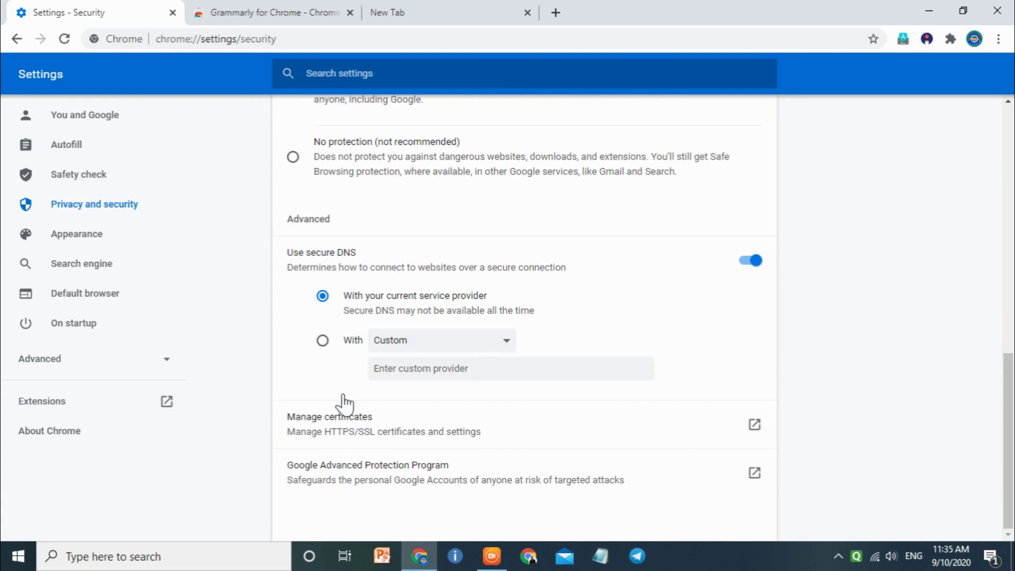
scroll(412, 343, "up", 10)
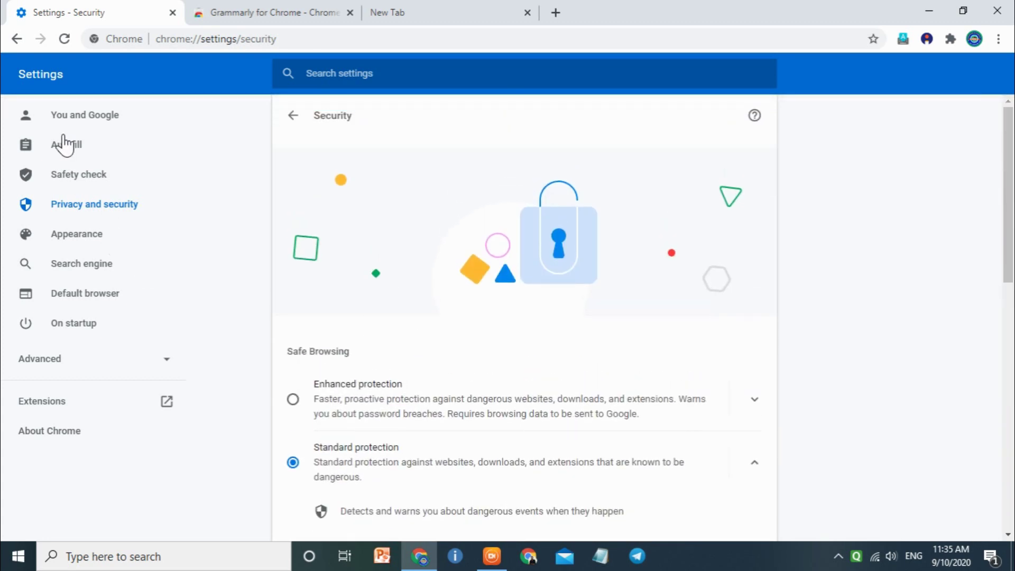
left_click(63, 148)
- Return to the main Settings page at the You and Google section
scroll(298, 365, "up", 3)
scroll(245, 350, "up", 3)
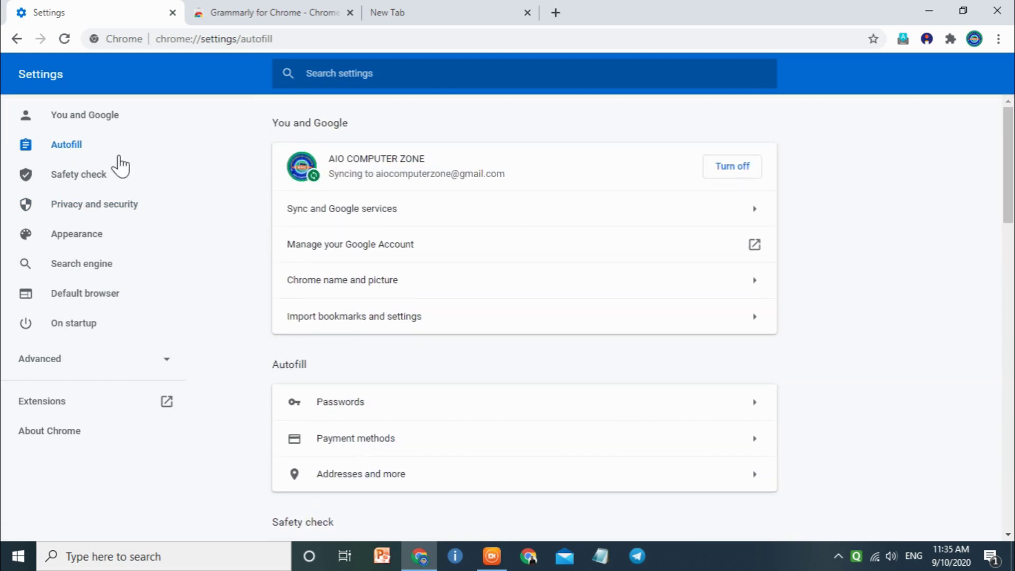
left_click(72, 117)
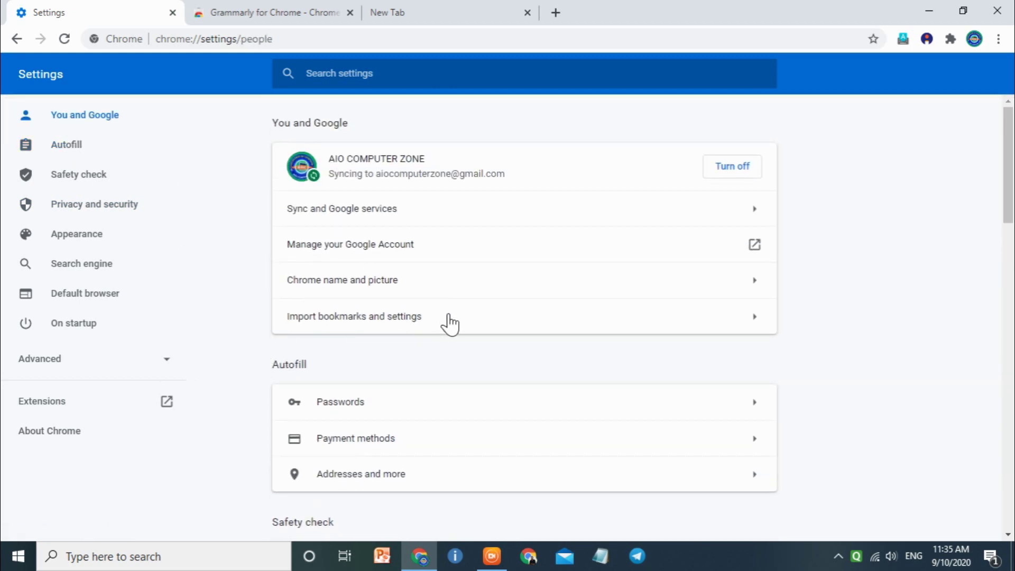